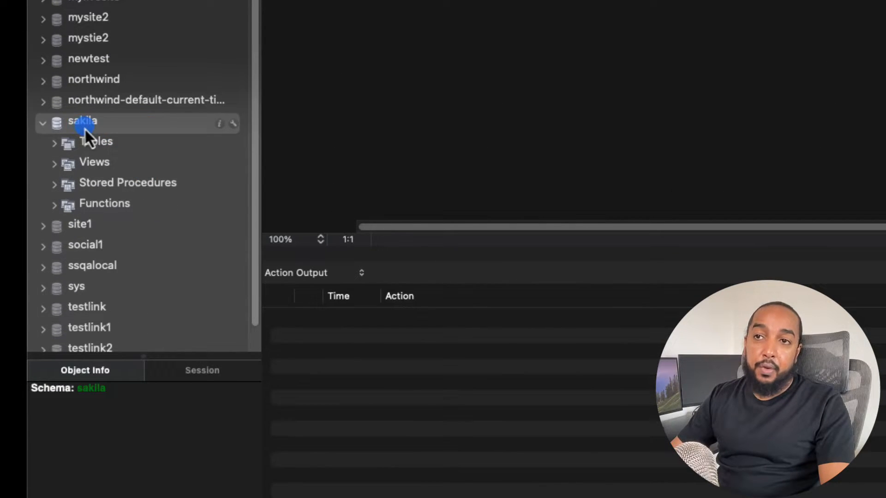
# Expand the sakila schema's tables and select all rows of the film table.
pyautogui.click(55, 143)
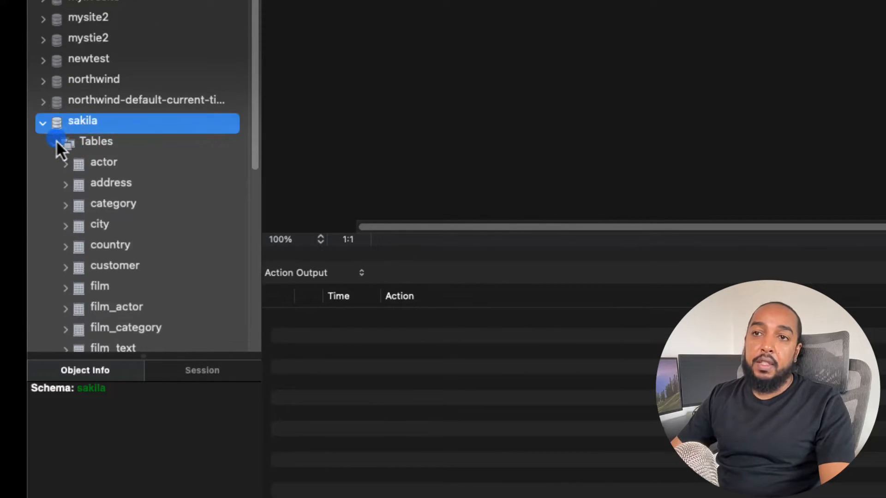
pyautogui.scroll(-8, 166, 178)
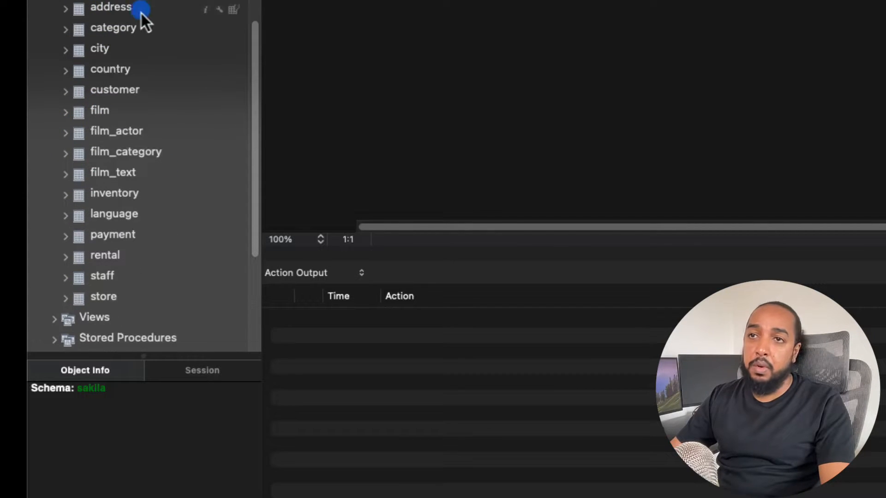
pyautogui.click(100, 114)
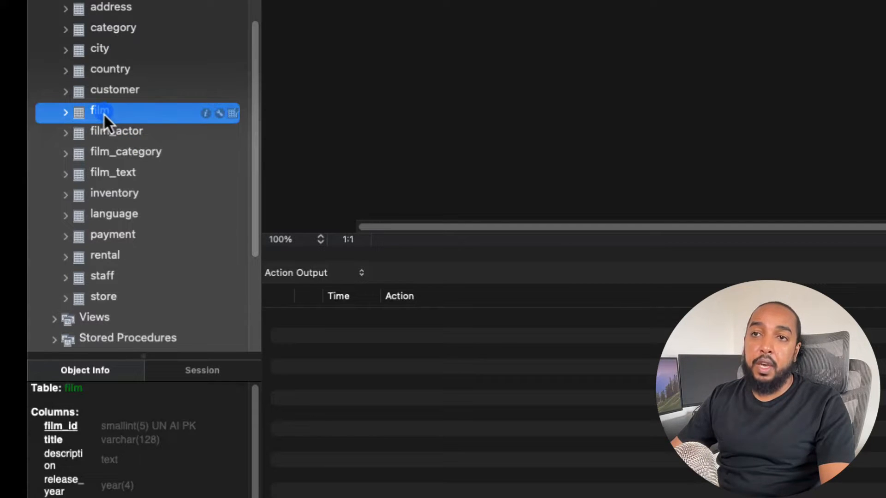
pyautogui.rightClick(103, 112)
pyautogui.click(128, 120)
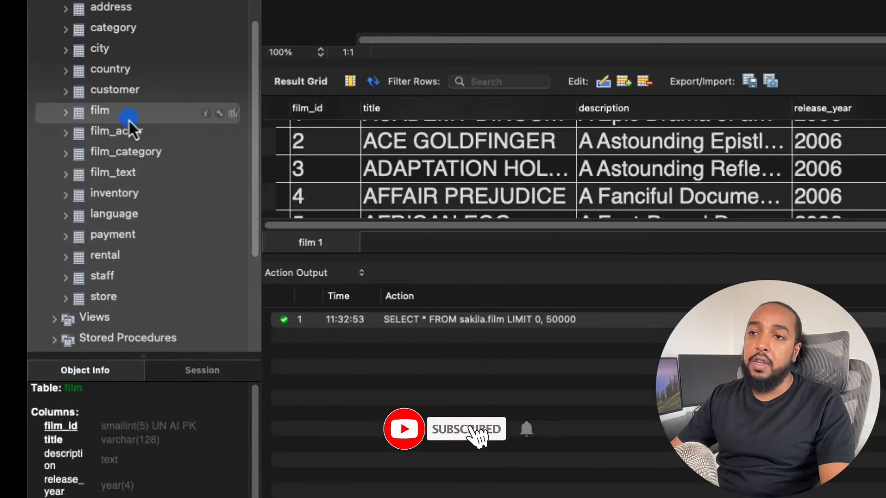
# Adjust the height split between the query editor and the result grid to give the SQL editor more room.
pyautogui.moveTo(678, 60); pyautogui.dragTo(669, 0)
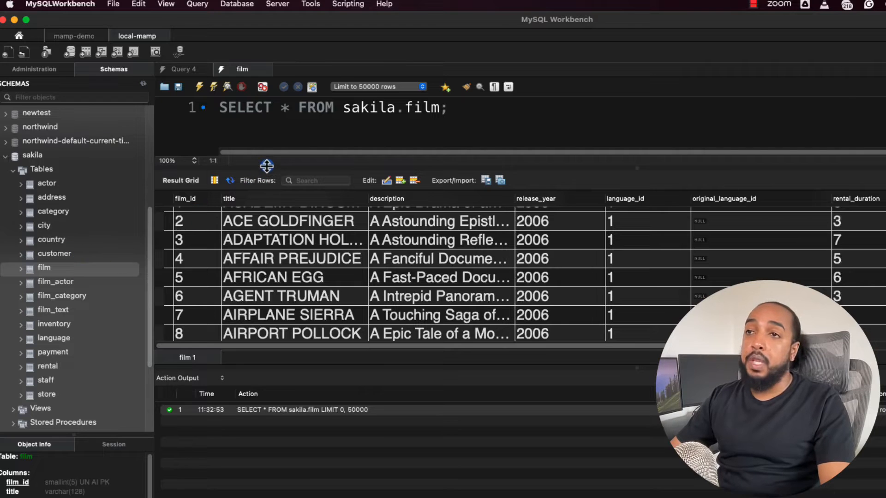
pyautogui.moveTo(267, 166); pyautogui.dragTo(263, 219)
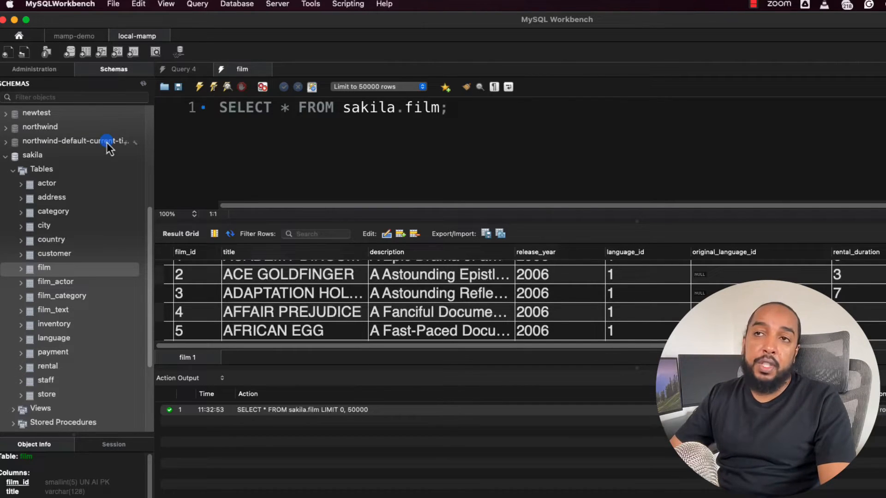
pyautogui.click(386, 141)
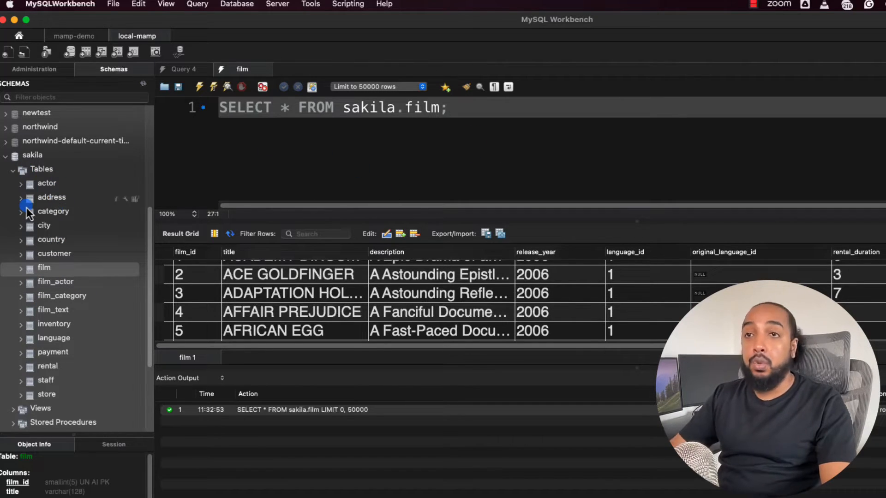
# Add the statement "drop schema sakila;" two lines below the film query and run it to delete the sakila schema.
pyautogui.click(30, 156)
pyautogui.rightClick(31, 157)
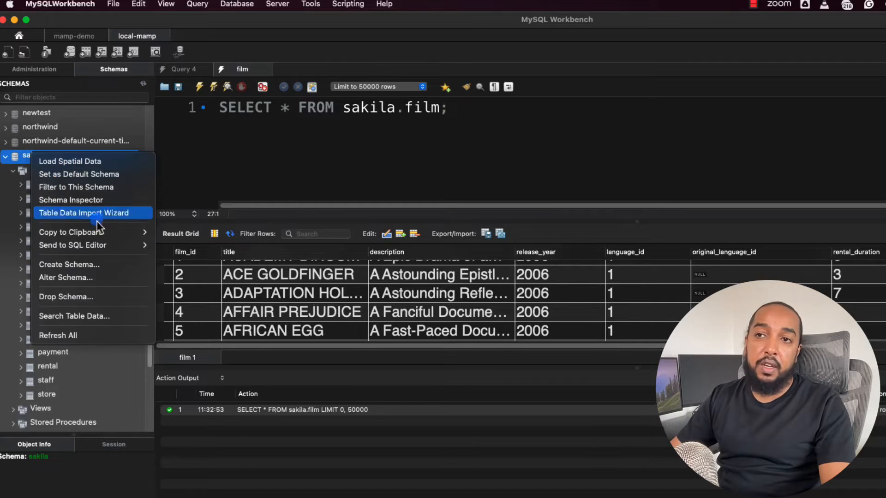
pyautogui.click(627, 130)
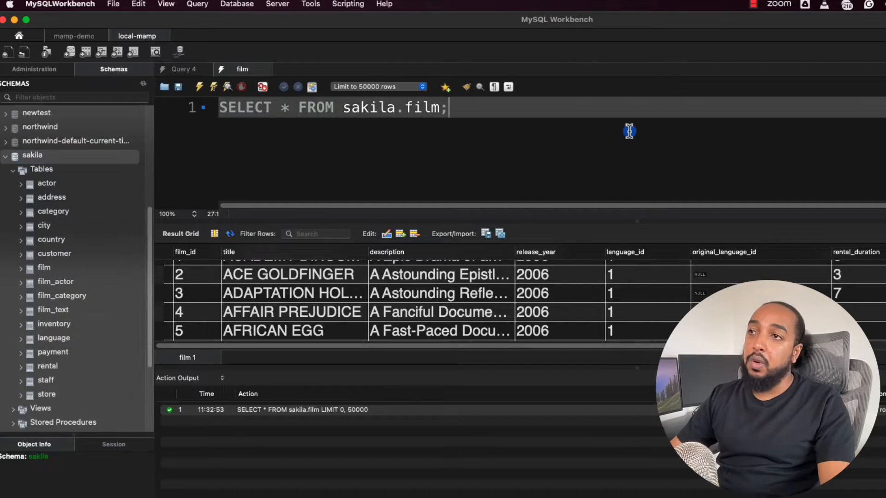
pyautogui.press('Return')
pyautogui.press('Return')
pyautogui.write('drop')
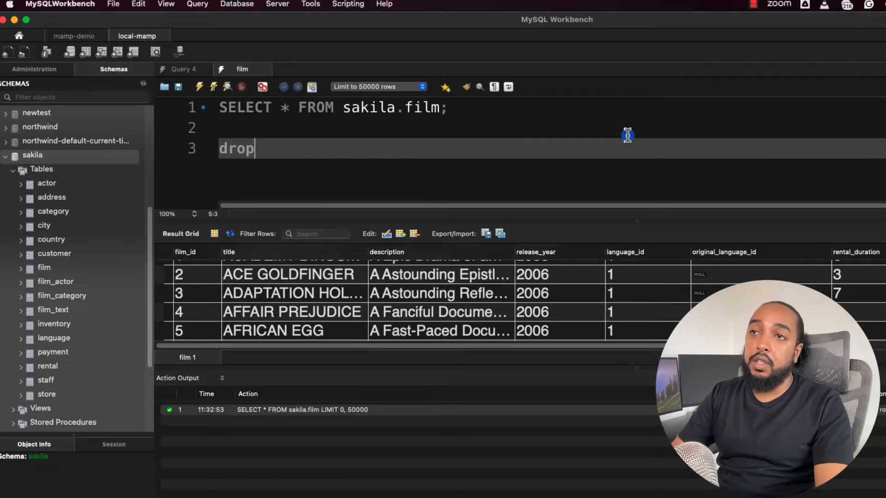
pyautogui.write(' schema ')
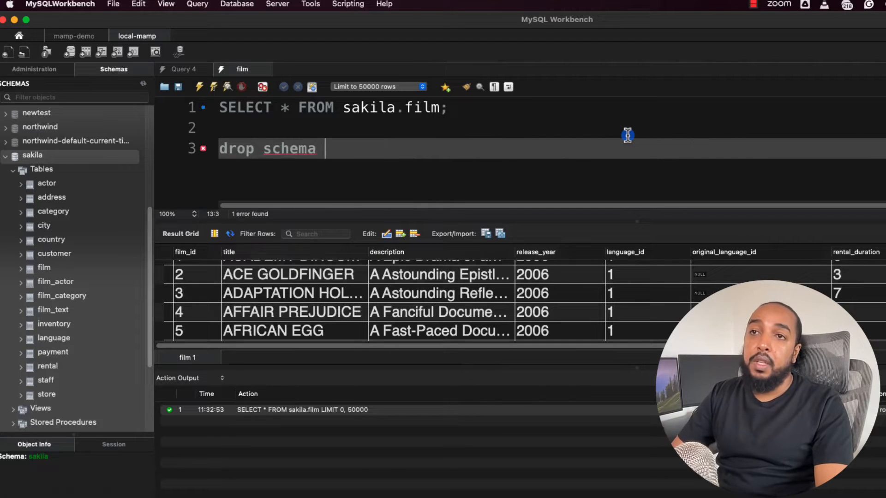
pyautogui.write('sakila;')
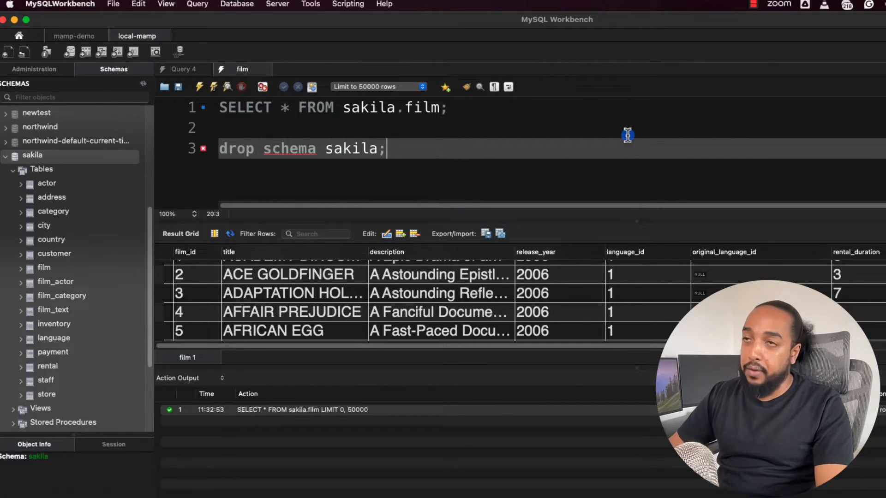
pyautogui.press('super+Return')
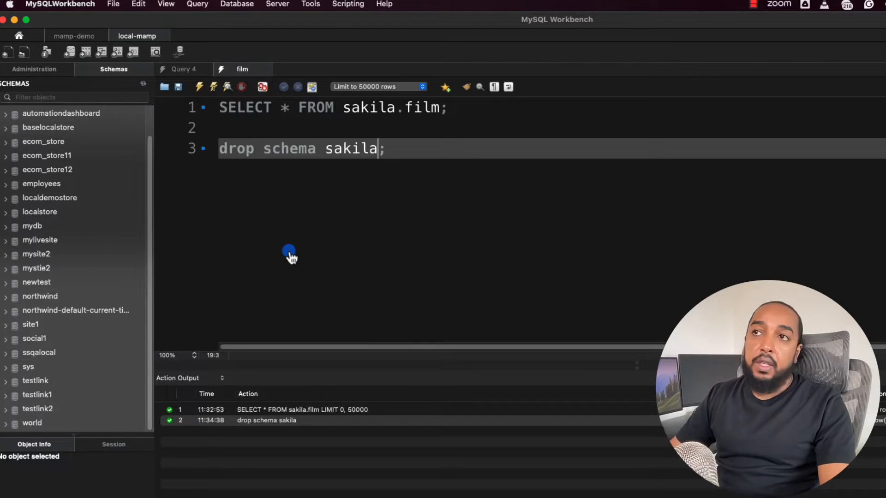
# Switch to Chrome and search Google for "sample database sakila".
pyautogui.press('super+Tab')
pyautogui.click(479, 24)
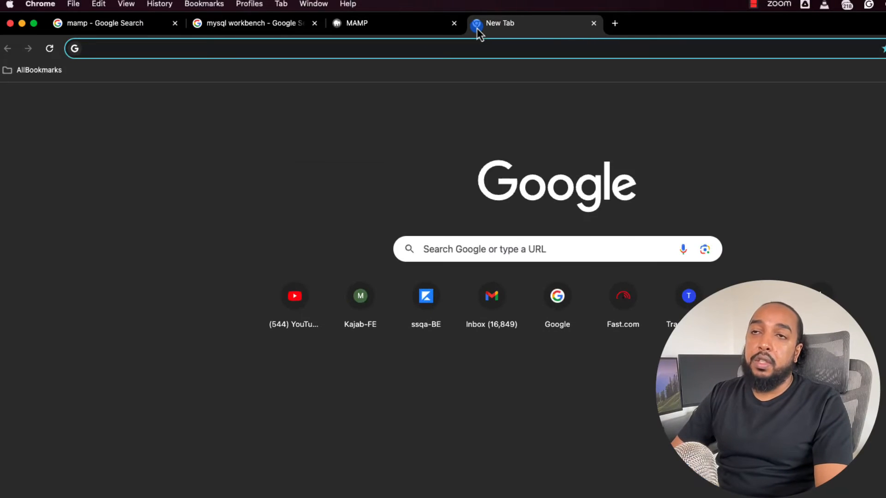
pyautogui.write('sample database')
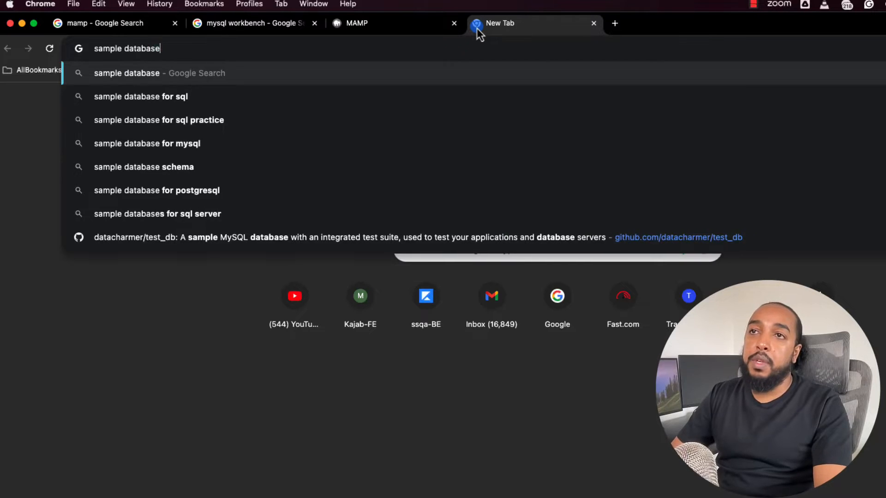
pyautogui.write(' sakila')
pyautogui.press('Return')
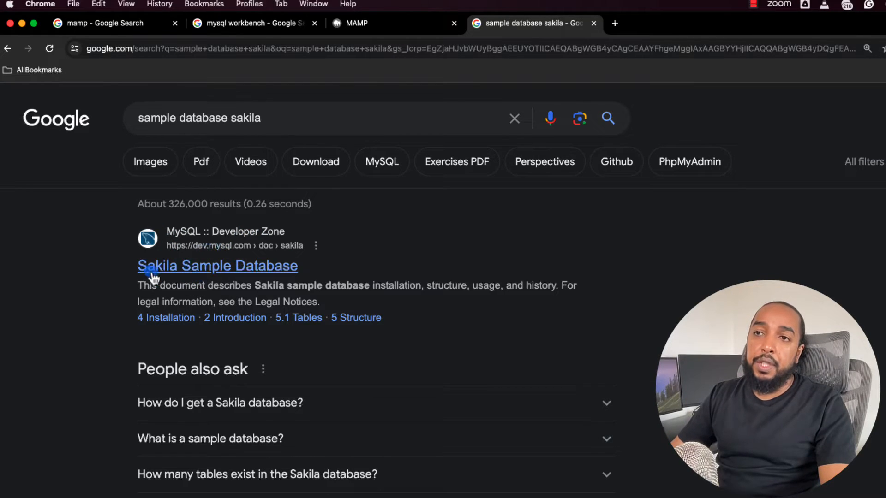
# Open MySQL's Sakila Sample Database documentation and go to its Installation chapter.
pyautogui.click(217, 267)
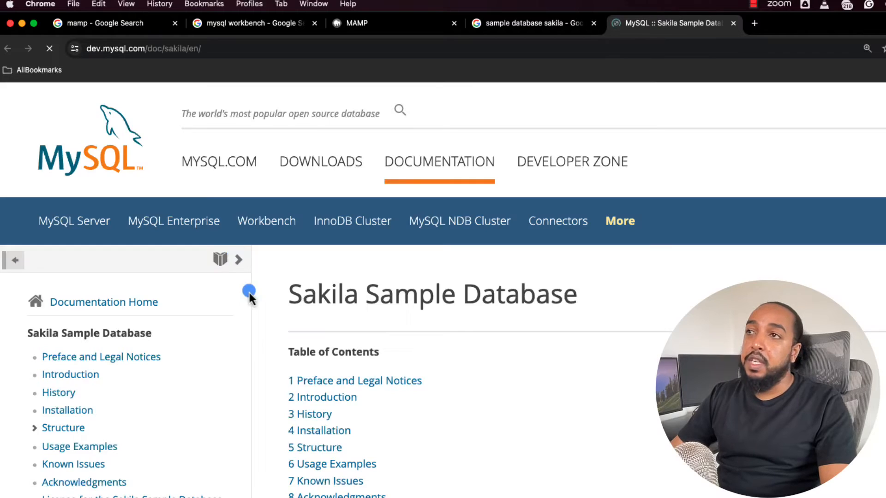
pyautogui.scroll(-2, 323, 318)
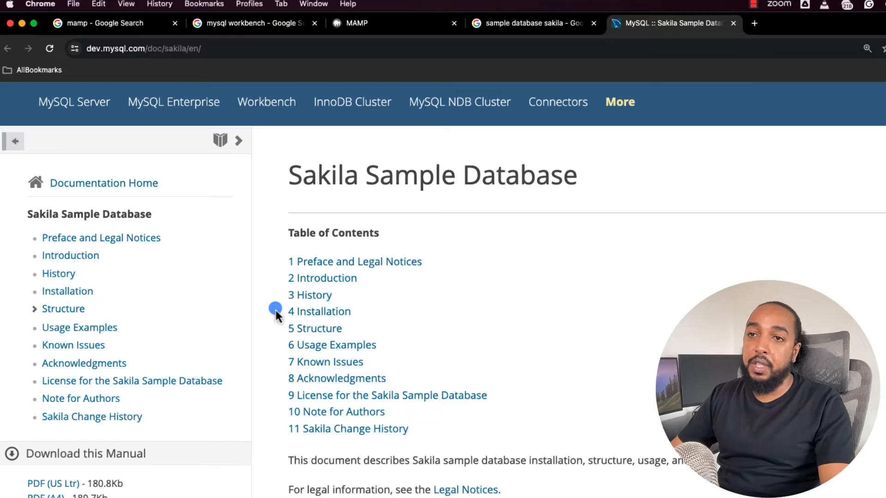
pyautogui.click(60, 291)
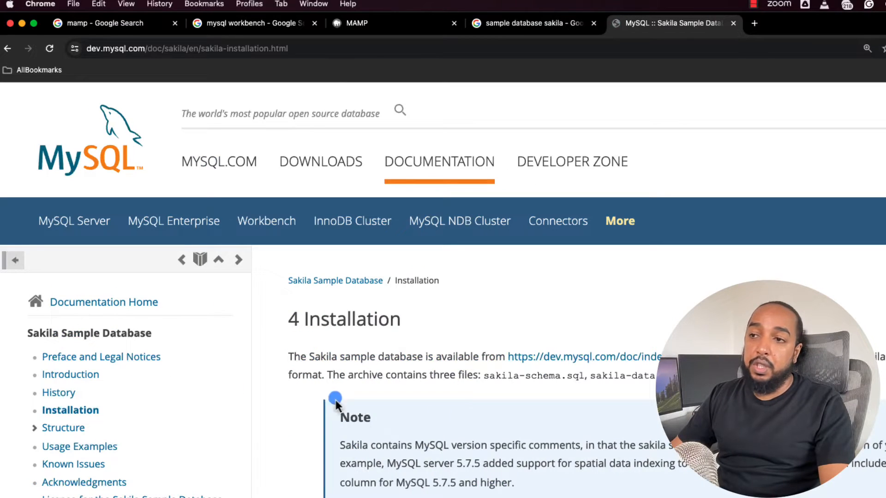
# Read through the Sakila installation instructions, including the required script files and the order in which to execute them.
pyautogui.scroll(-7, 465, 421)
pyautogui.scroll(-2, 452, 365)
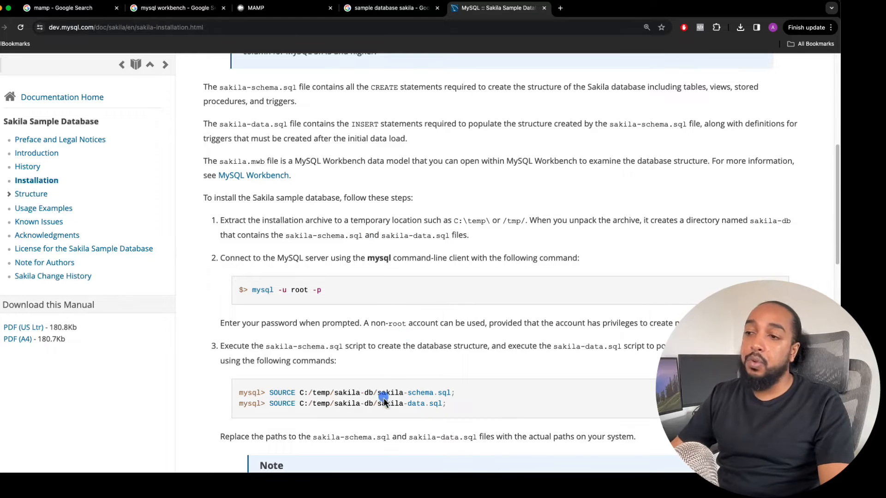
pyautogui.scroll(1, 412, 345)
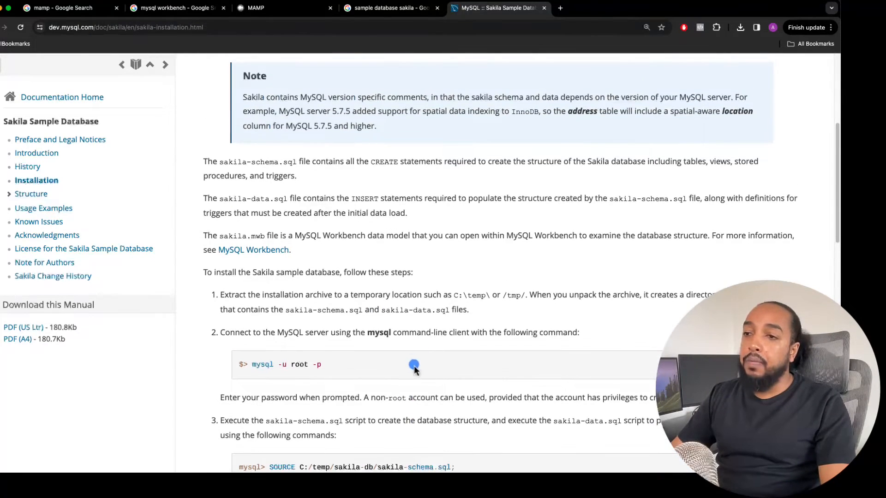
pyautogui.scroll(-4, 409, 366)
pyautogui.scroll(-2, 334, 307)
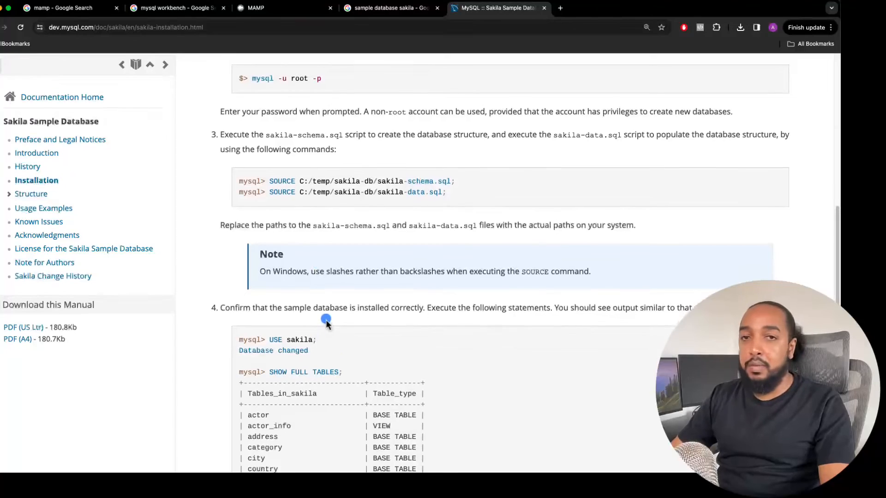
pyautogui.scroll(1, 327, 313)
pyautogui.scroll(5, 327, 300)
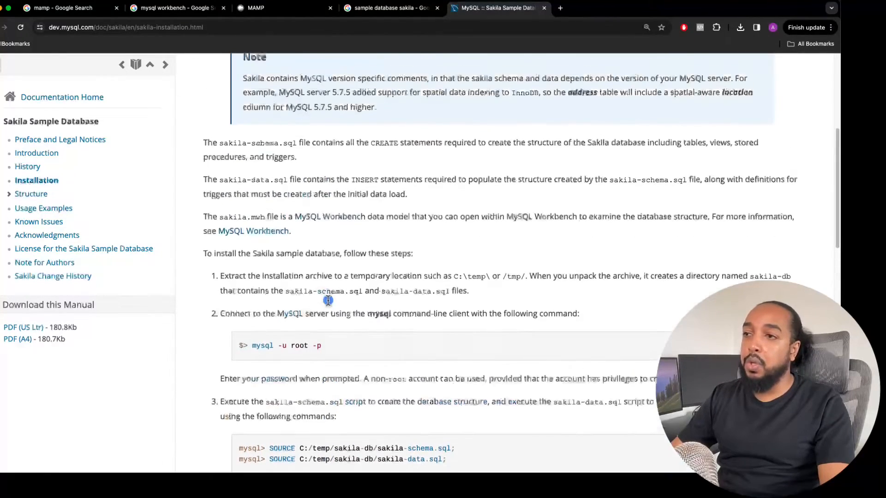
pyautogui.scroll(4, 328, 302)
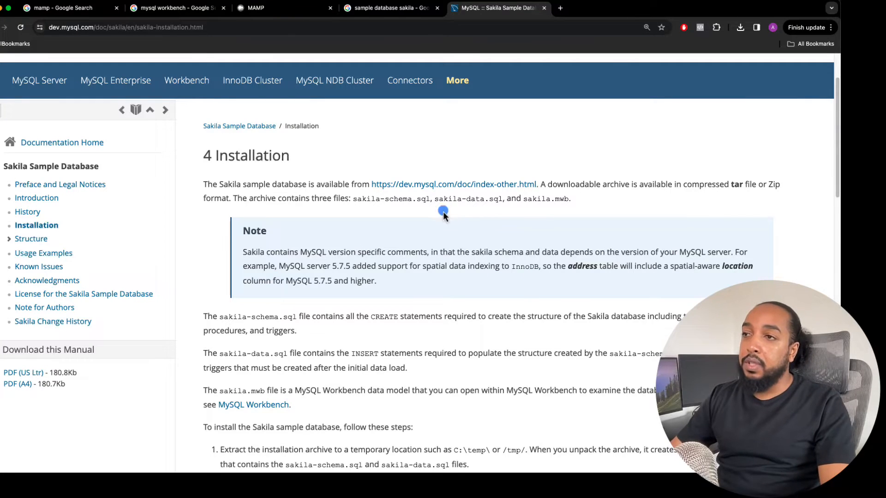
# Follow the index-other.html link and download the Zip archive of the sakila database from the Example Databases.
pyautogui.click(422, 189)
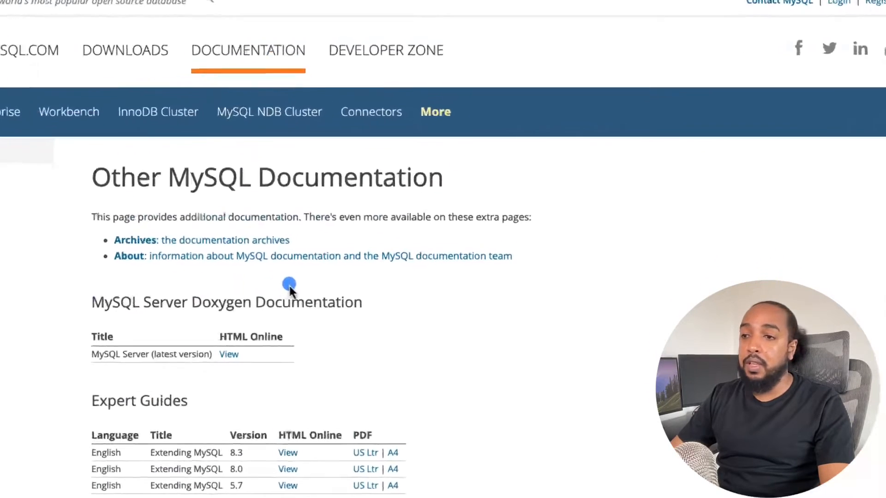
pyautogui.scroll(-5, 300, 295)
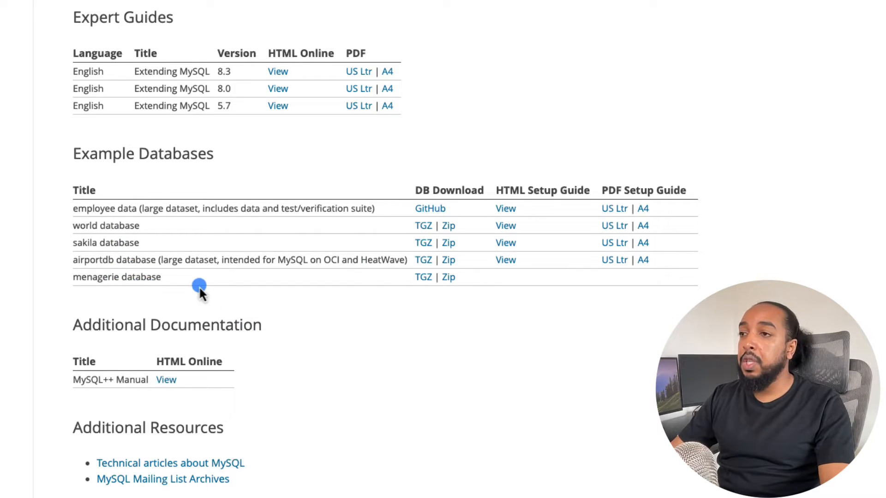
pyautogui.click(446, 246)
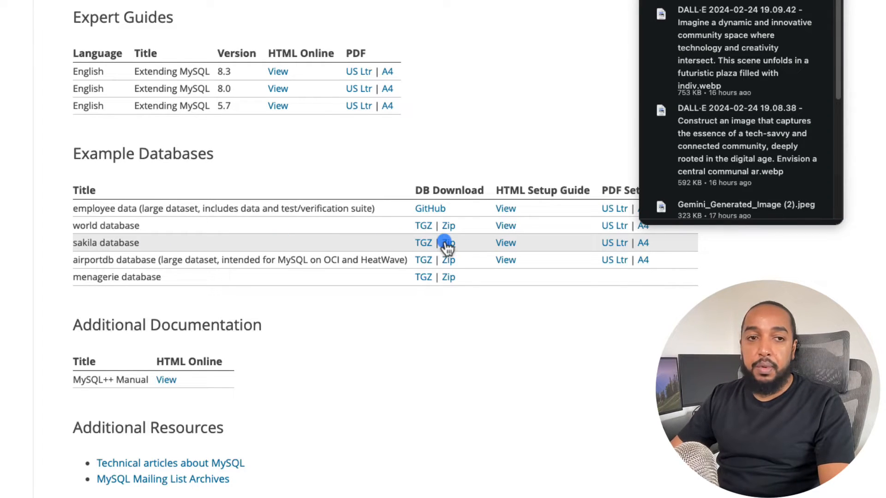
# Switch to Finder and extract sakila-db.zip in the Downloads folder.
pyautogui.press('super+Tab')
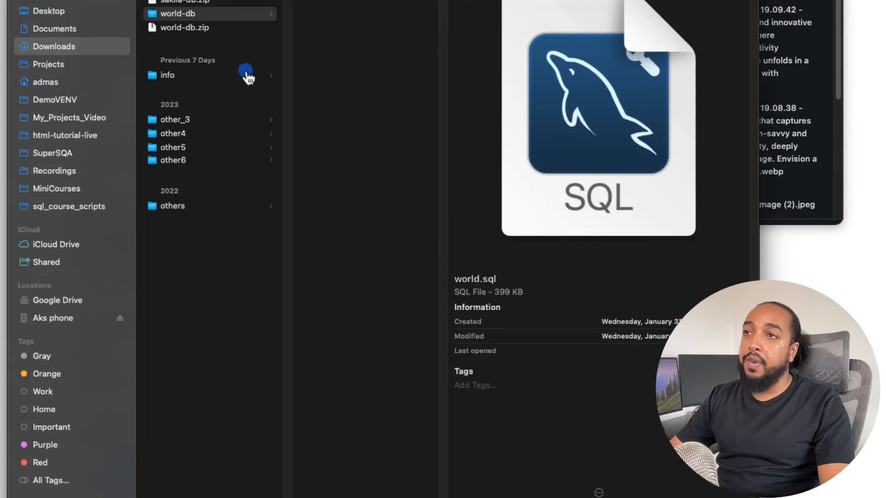
pyautogui.click(245, 96)
pyautogui.click(175, 2)
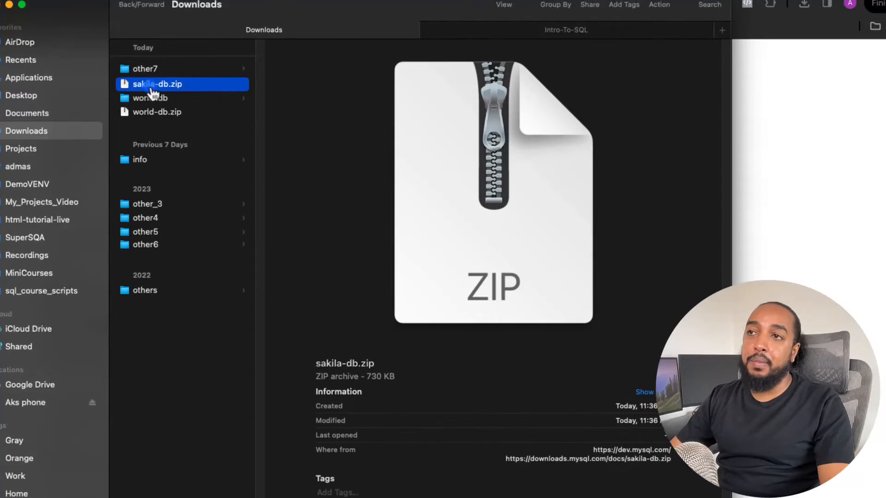
pyautogui.doubleClick(145, 87)
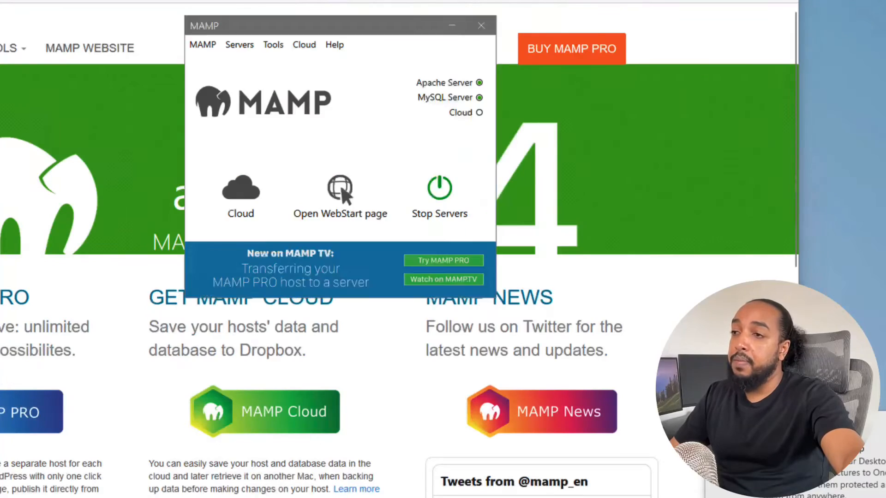
pyautogui.click(295, 24)
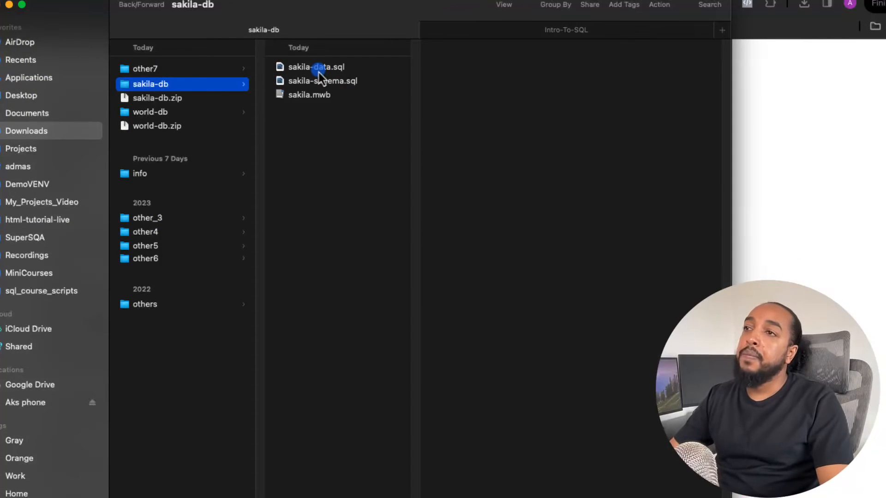
# Examine the sakila-data.sql and sakila-schema.sql files in the extracted sakila-db folder.
pyautogui.click(309, 72)
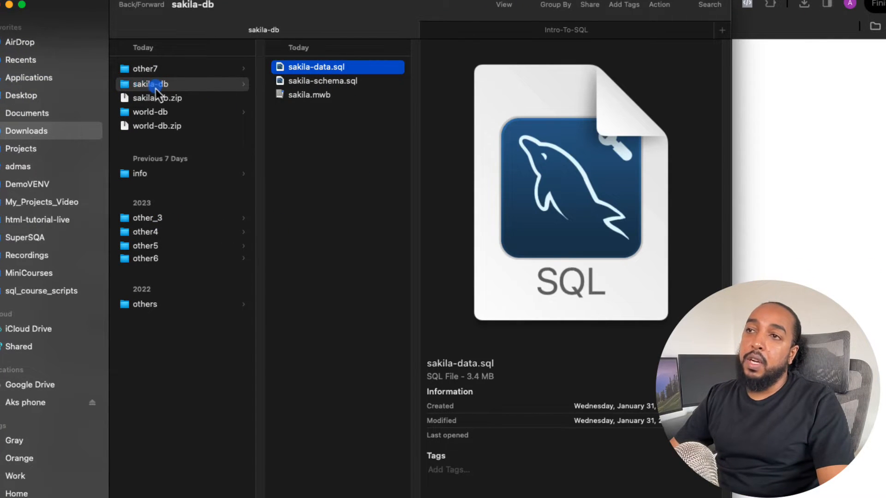
pyautogui.click(330, 85)
pyautogui.click(327, 73)
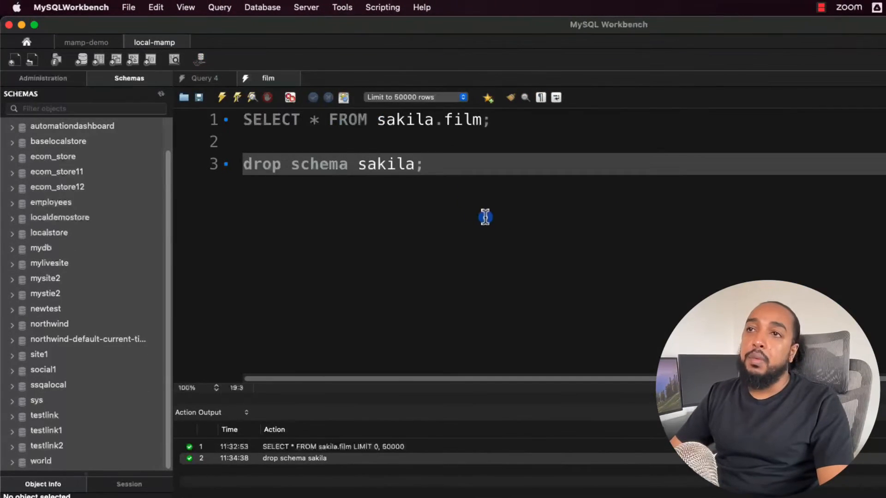
# Open sakila-schema.sql from the sakila-db folder in Downloads in a new query tab.
pyautogui.press('super+t')
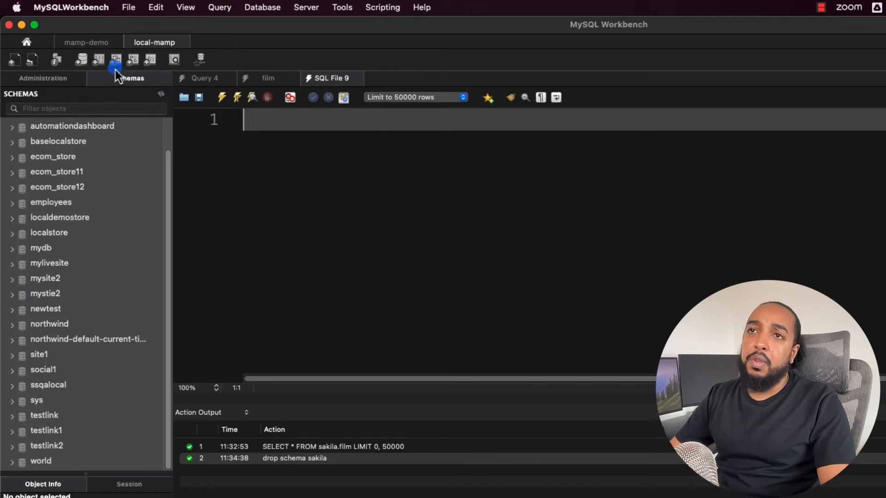
pyautogui.click(184, 99)
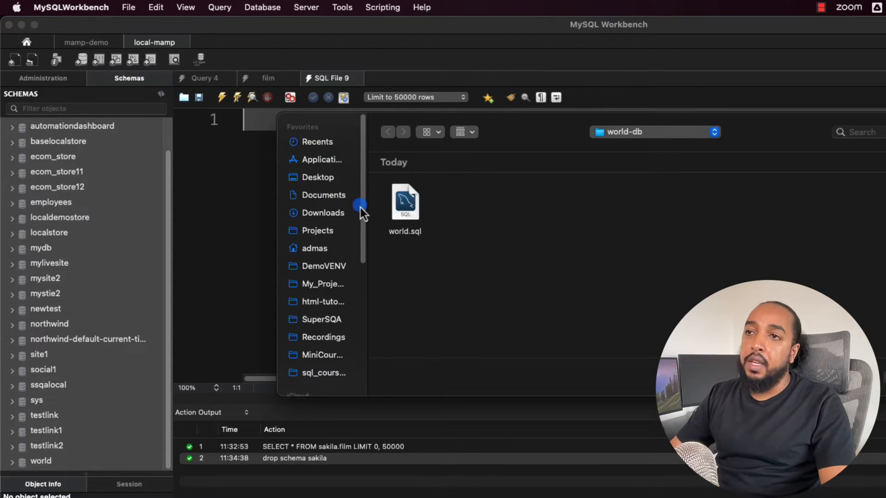
pyautogui.click(306, 212)
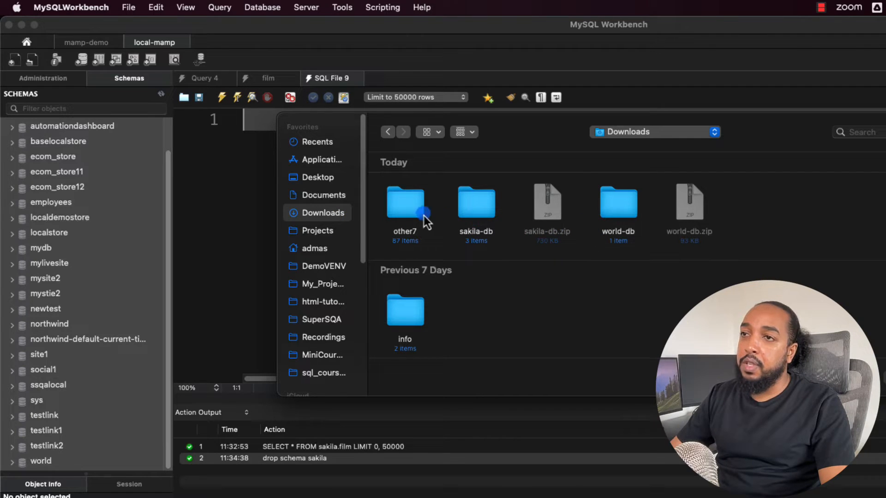
pyautogui.doubleClick(480, 206)
pyautogui.click(651, 235)
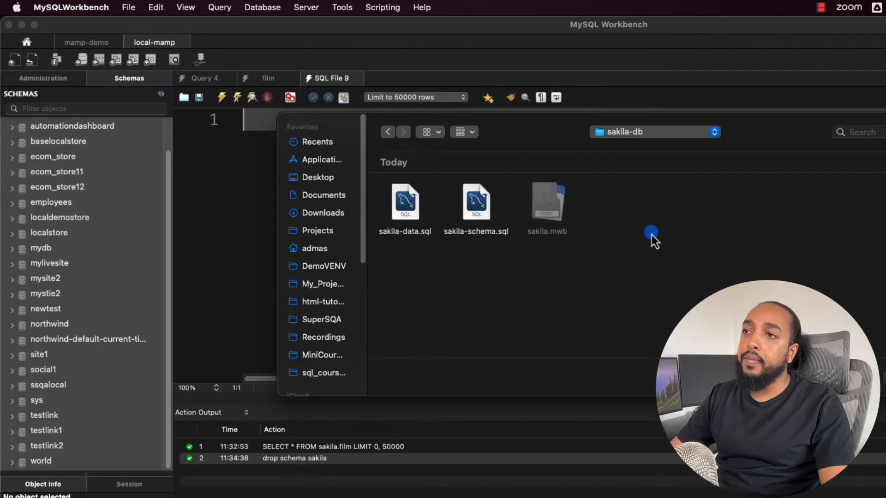
pyautogui.click(476, 214)
pyautogui.doubleClick(477, 213)
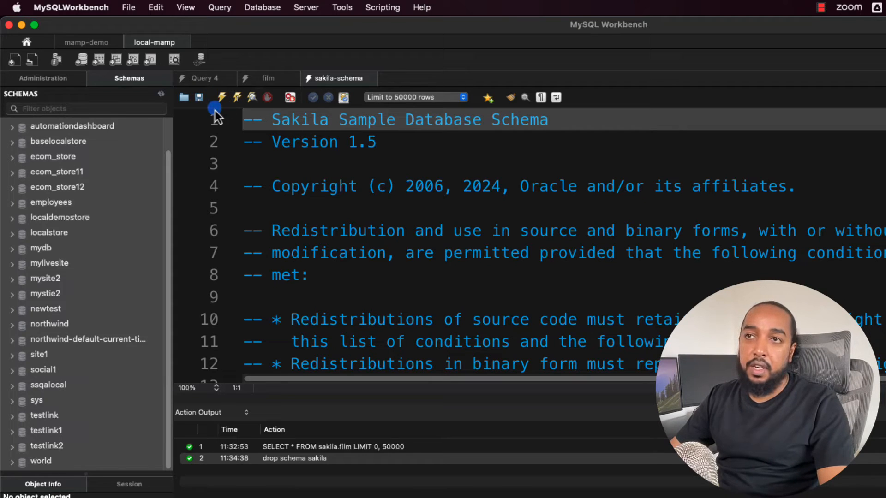
# Execute the whole sakila-schema script and refresh the list of schemas.
pyautogui.click(222, 98)
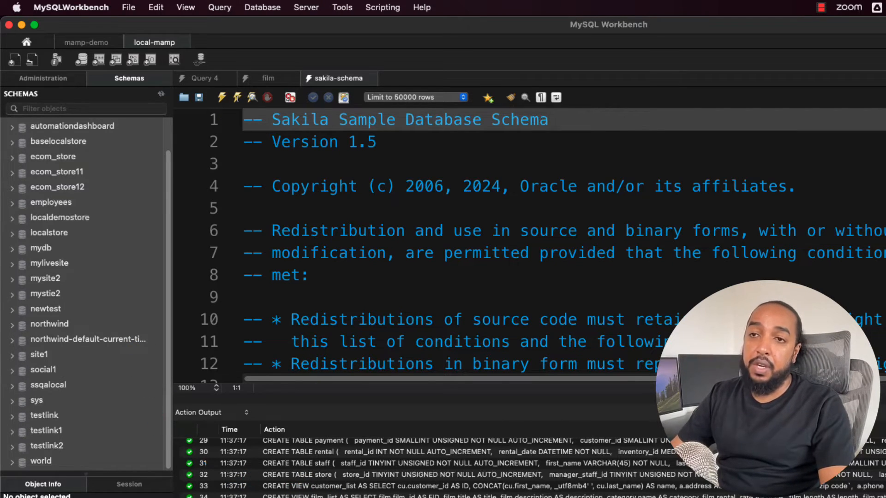
pyautogui.scroll(1, 94, 328)
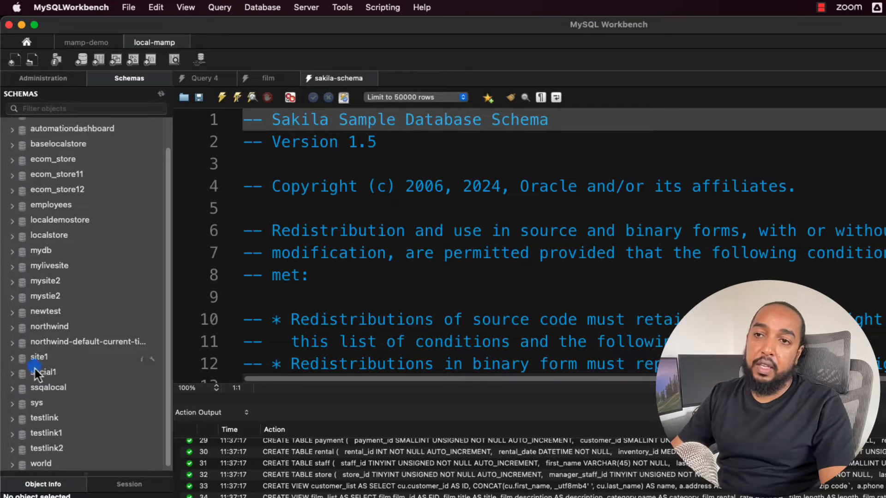
pyautogui.click(161, 96)
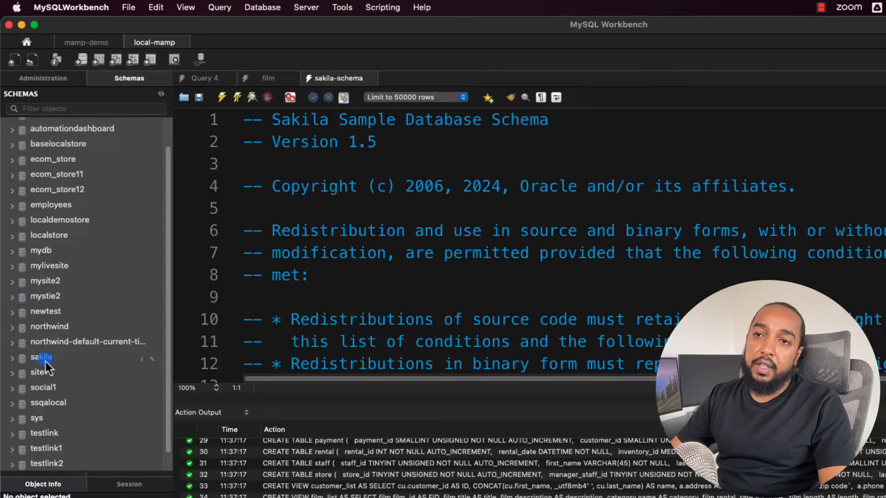
# Expand the tables of the sakila schema and query all rows of the film table.
pyautogui.click(13, 361)
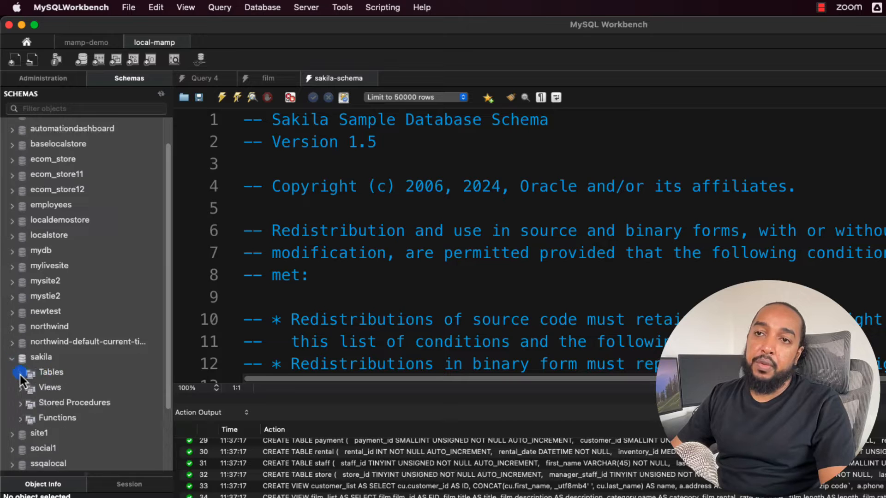
pyautogui.scroll(-10, 69, 357)
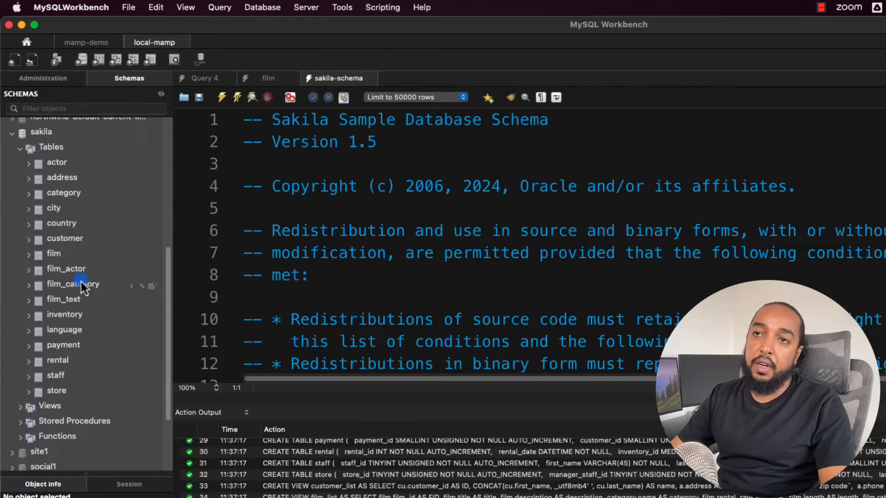
pyautogui.scroll(1, 81, 283)
pyautogui.click(56, 276)
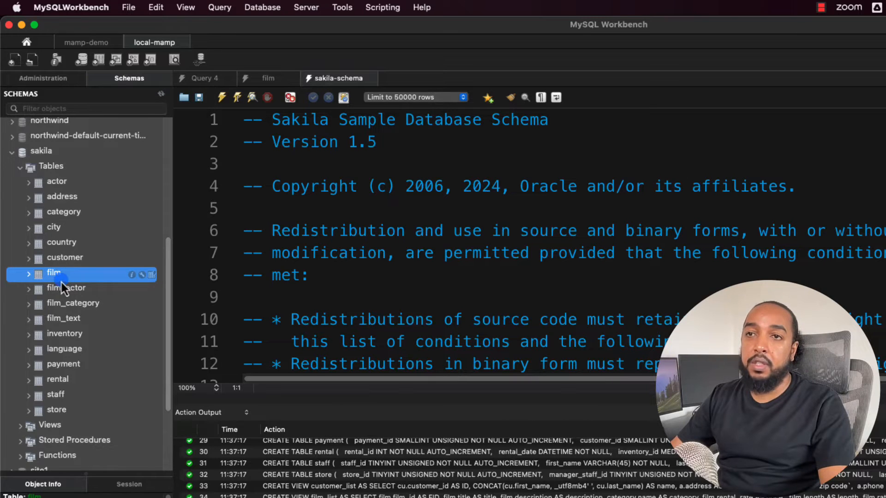
pyautogui.rightClick(51, 276)
pyautogui.click(70, 283)
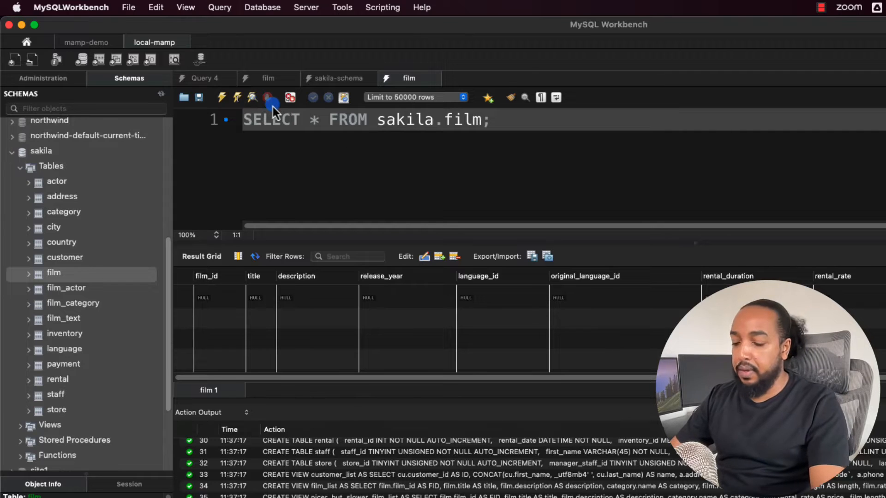
# Open sakila-data.sql from the sakila-db folder in a new query tab and execute the whole script.
pyautogui.press('super+t')
pyautogui.click(183, 98)
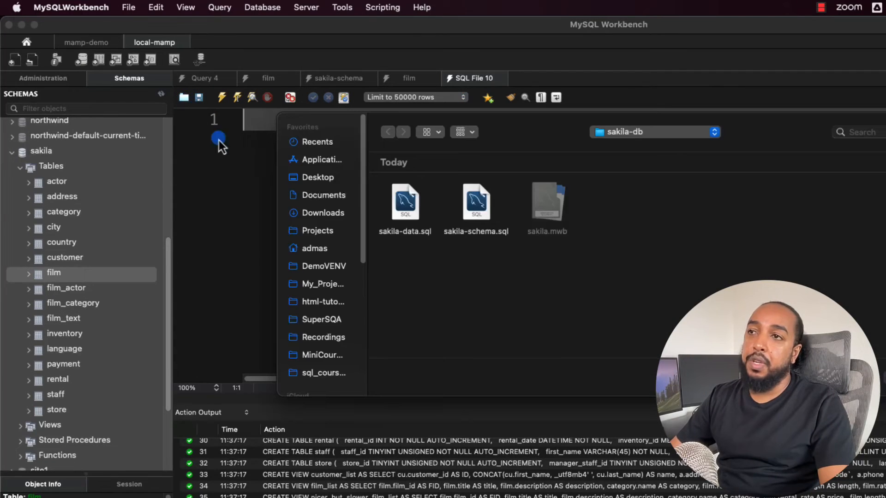
pyautogui.click(397, 233)
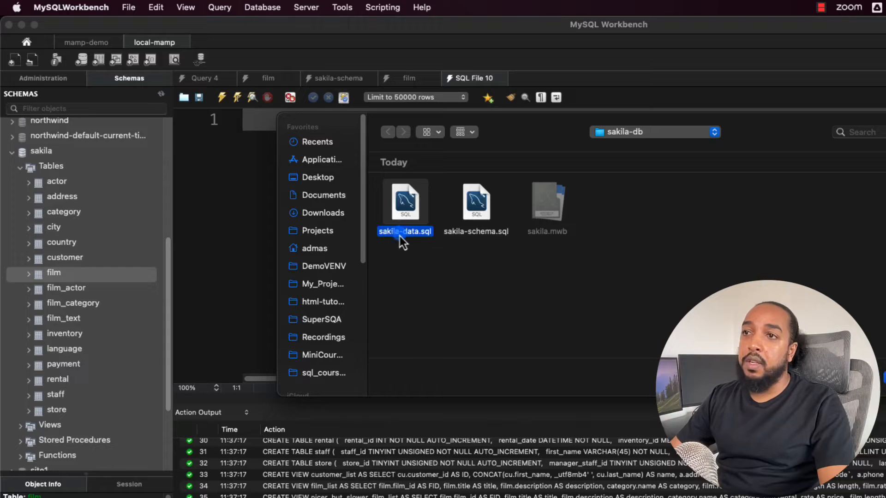
pyautogui.doubleClick(406, 205)
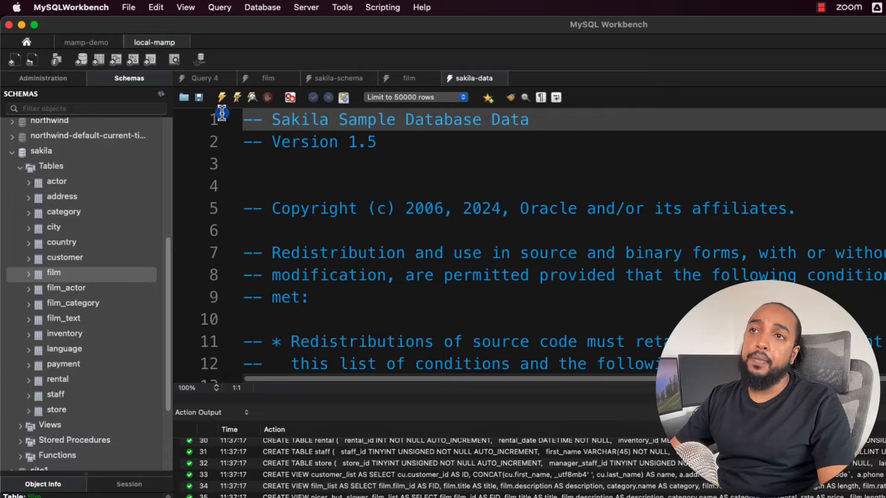
pyautogui.click(222, 100)
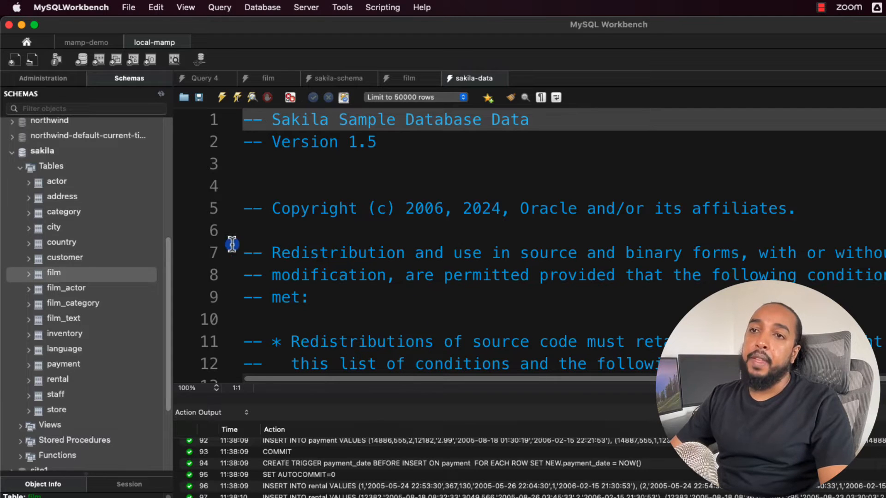
# Rerun the existing SELECT query on sakila.film and query the film table's rows again from the schema tree.
pyautogui.click(410, 81)
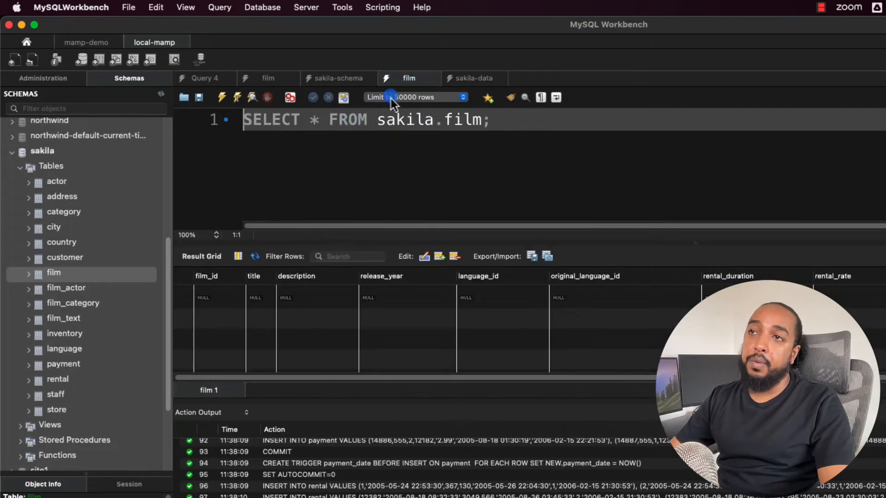
pyautogui.click(223, 99)
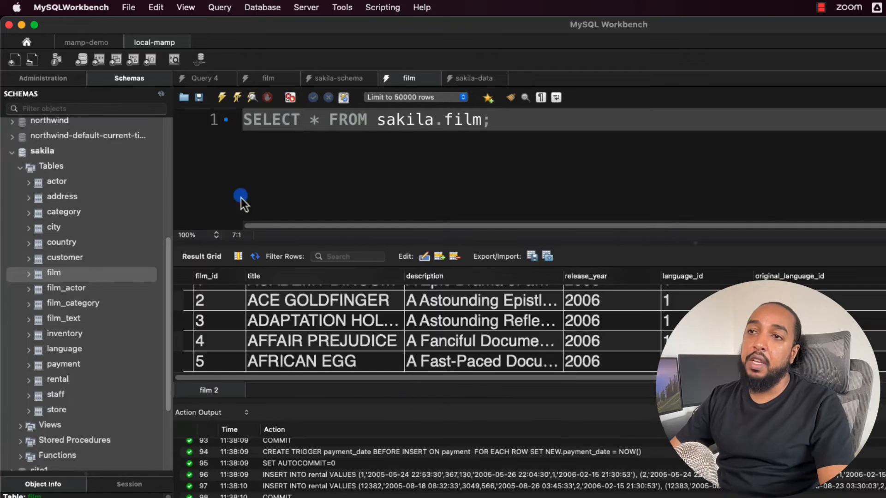
pyautogui.rightClick(48, 275)
pyautogui.click(67, 283)
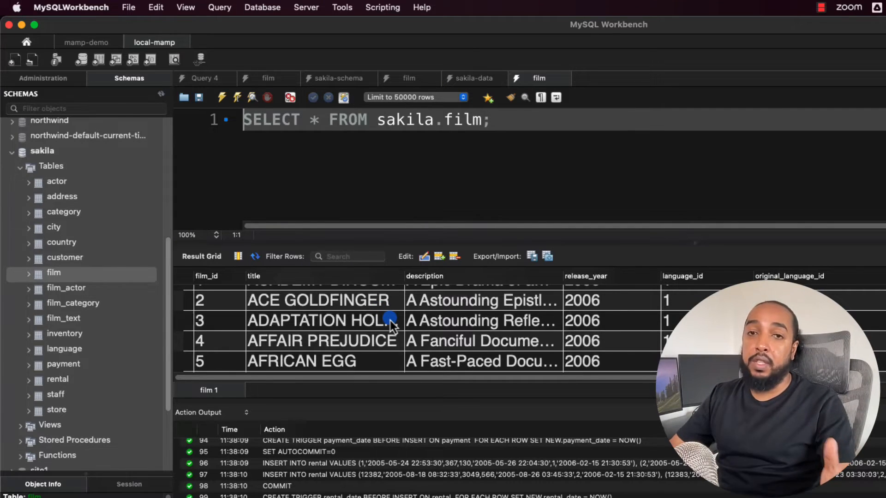
# Switch to Chrome, return to the Sakila installation page and highlight the mysql -u root -p connection command.
pyautogui.click(390, 400)
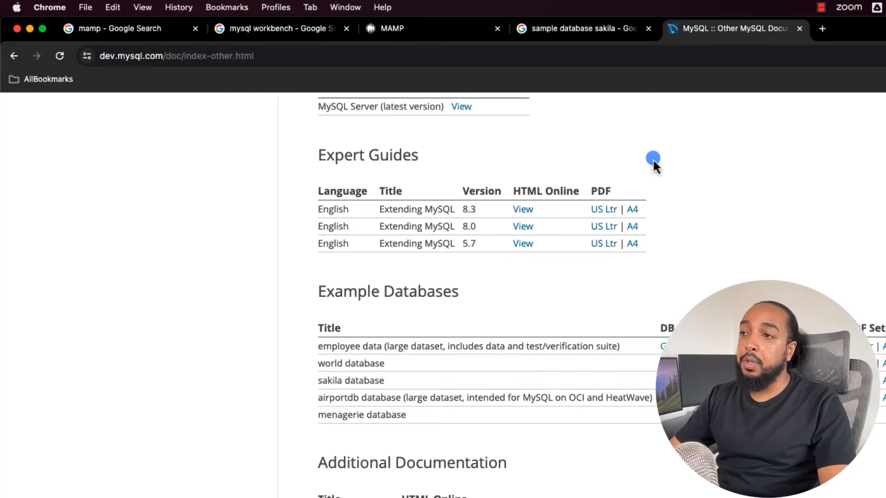
pyautogui.click(15, 57)
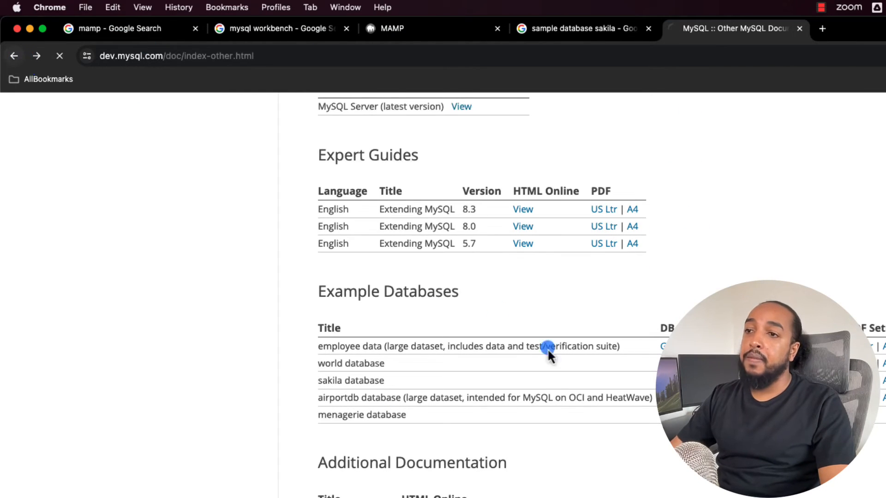
pyautogui.scroll(-8, 476, 378)
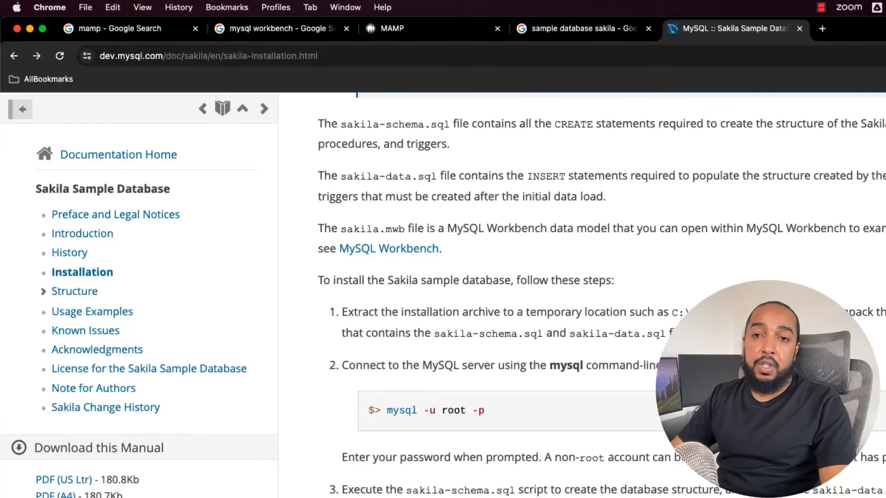
pyautogui.scroll(1, 498, 322)
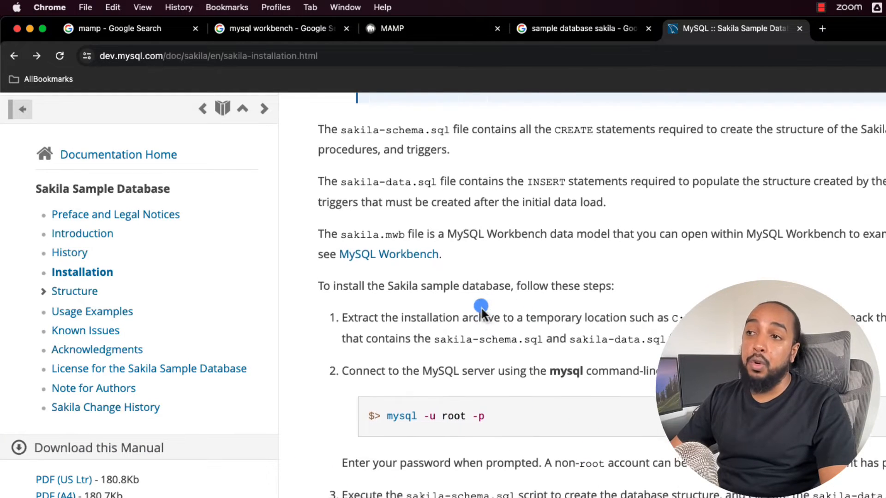
pyautogui.moveTo(512, 438); pyautogui.dragTo(382, 429)
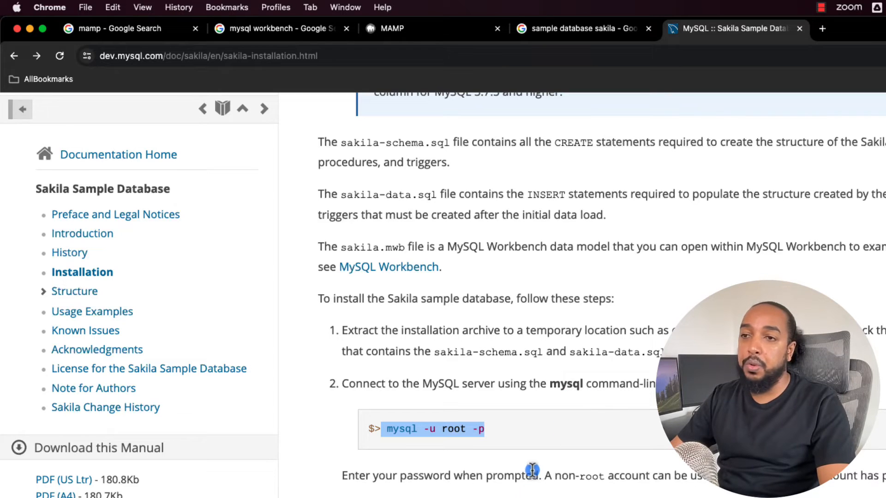
# Switch back to MySQL Workbench, drop the sakila schema without reviewing the SQL, and rerun the query on sakila.film.
pyautogui.press('super+Tab')
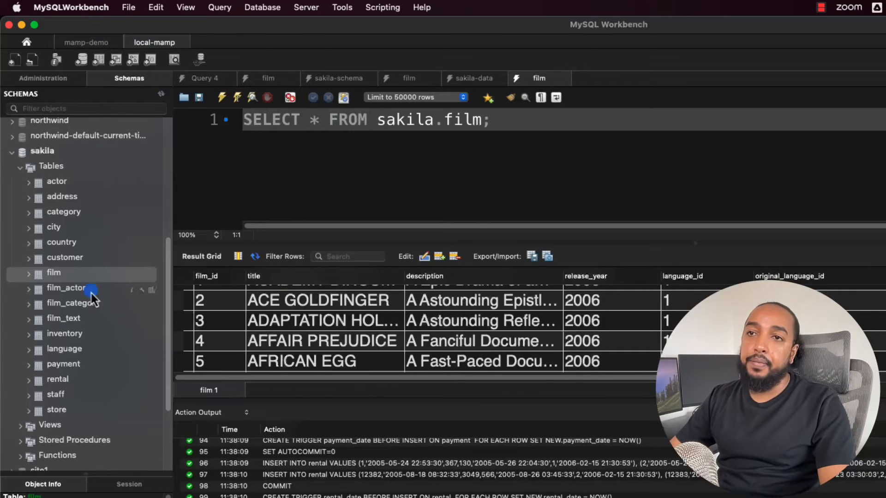
pyautogui.rightClick(46, 157)
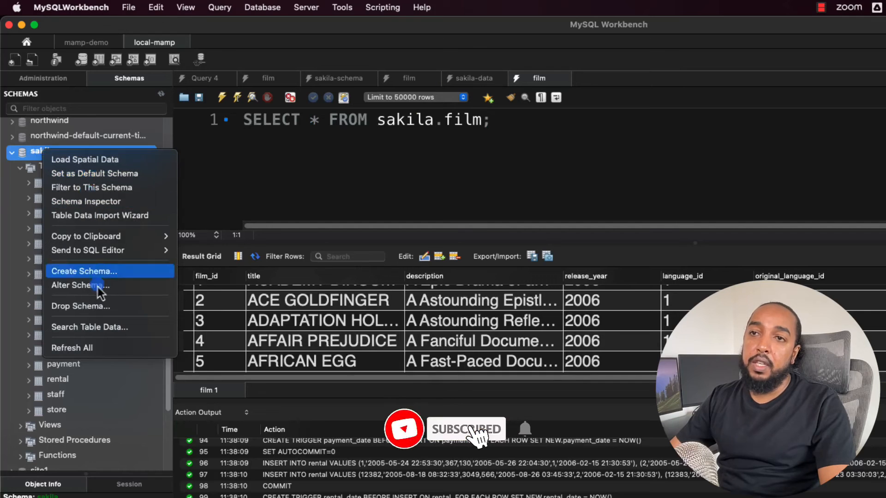
pyautogui.click(88, 310)
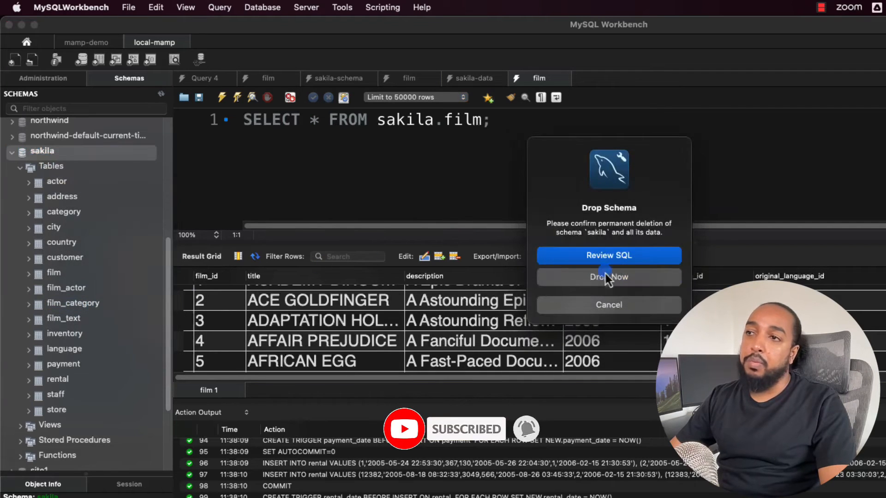
pyautogui.click(618, 278)
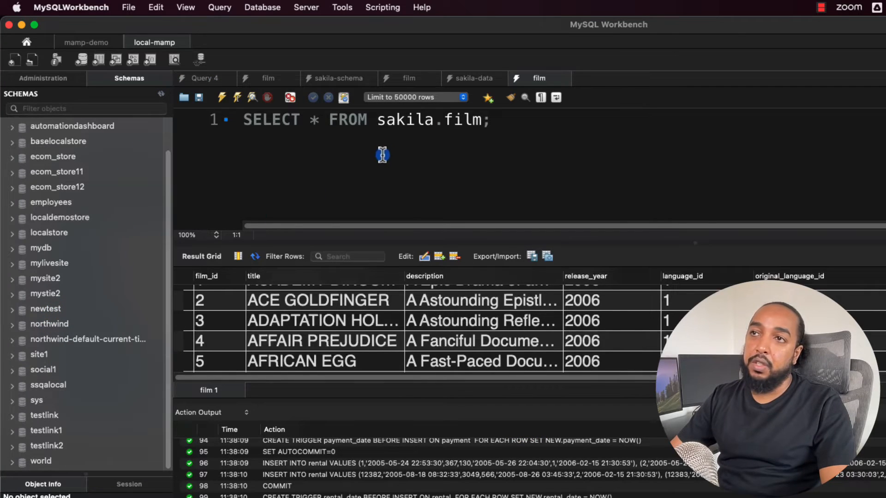
pyautogui.click(391, 122)
pyautogui.click(238, 98)
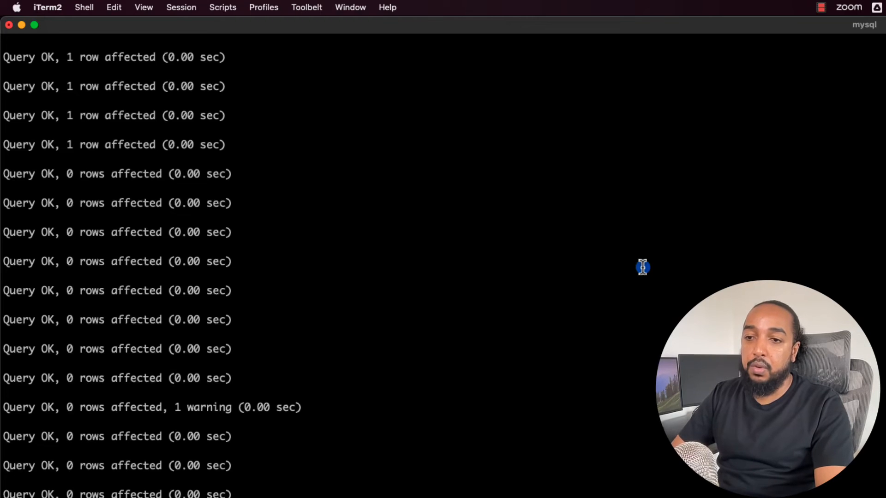
# In iTerm2, leave the mysql session and recall the mysql connection command for host 127.0.0.1, port 8889, user root, with the account password.
pyautogui.press('Return')
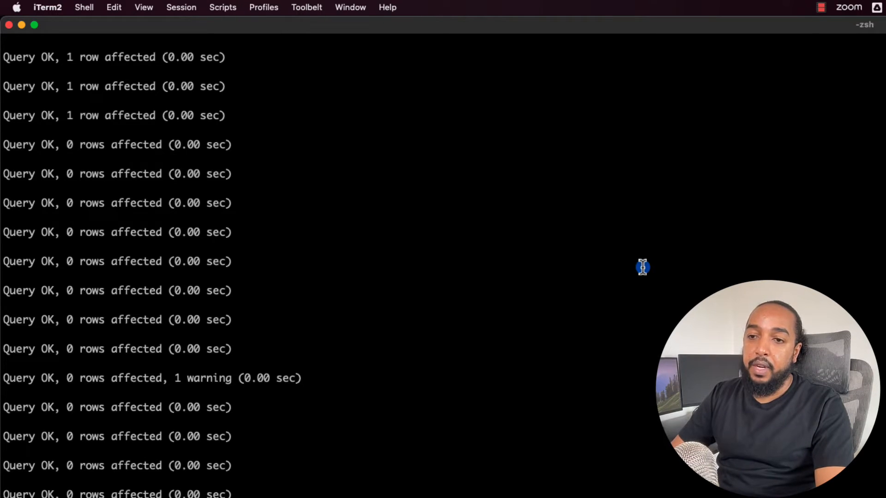
pyautogui.press('Return')
pyautogui.press('Up')
pyautogui.press('Up')
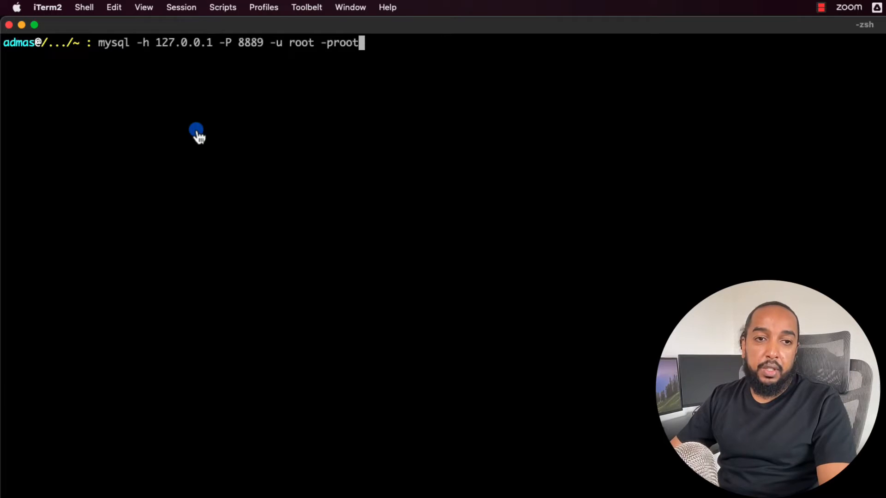
# Switch to Chrome and examine the mysql -u root -p command in the second installation step.
pyautogui.press('super+Tab')
pyautogui.click(476, 447)
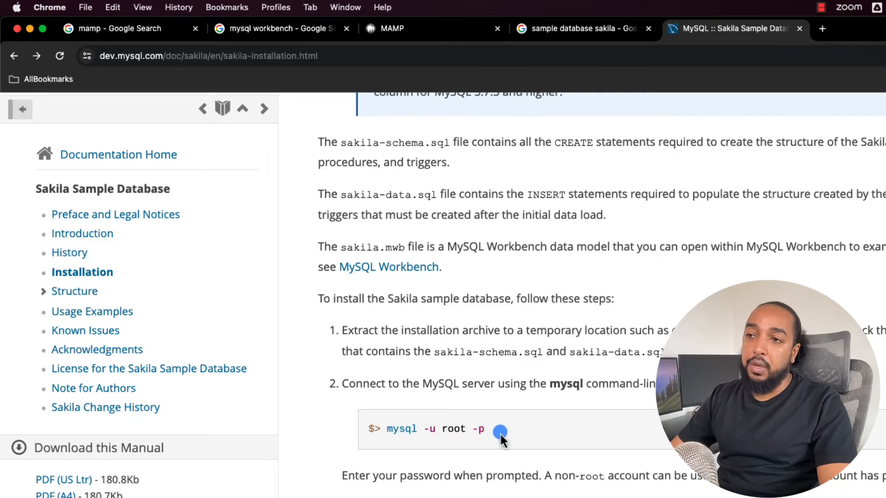
pyautogui.moveTo(500, 434); pyautogui.dragTo(387, 429)
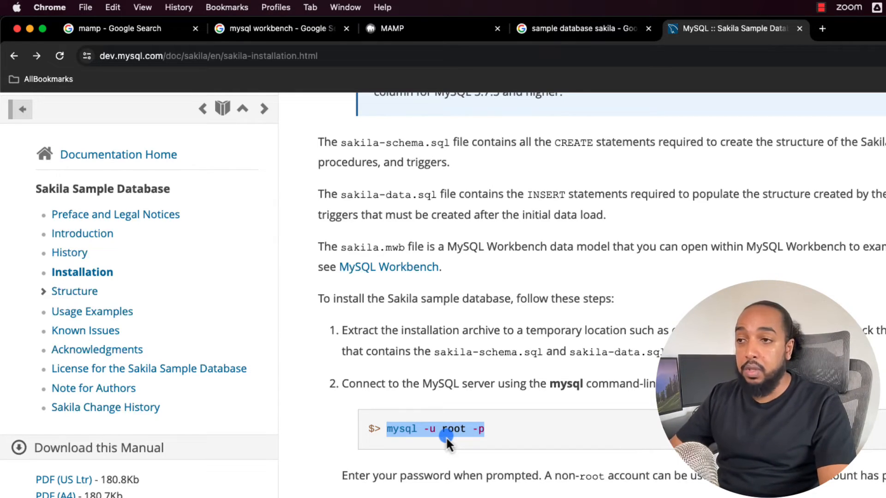
pyautogui.click(475, 429)
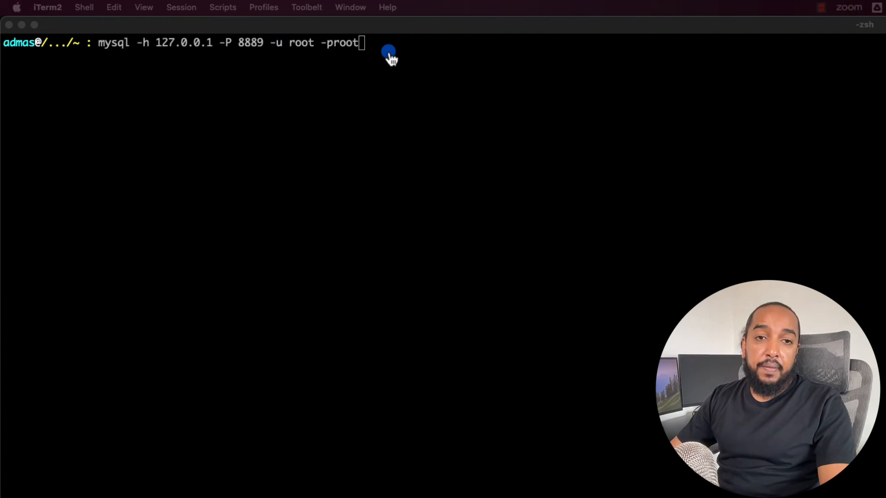
# Switch to MAMP, open its WebStart page and examine the MySQL connection parameters, highlighting the port number.
pyautogui.press('super+Tab')
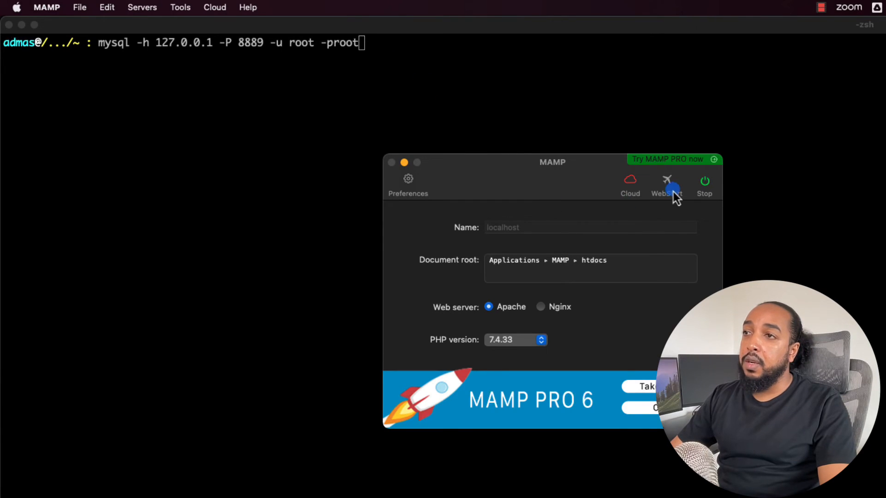
pyautogui.click(665, 180)
pyautogui.scroll(-4, 323, 452)
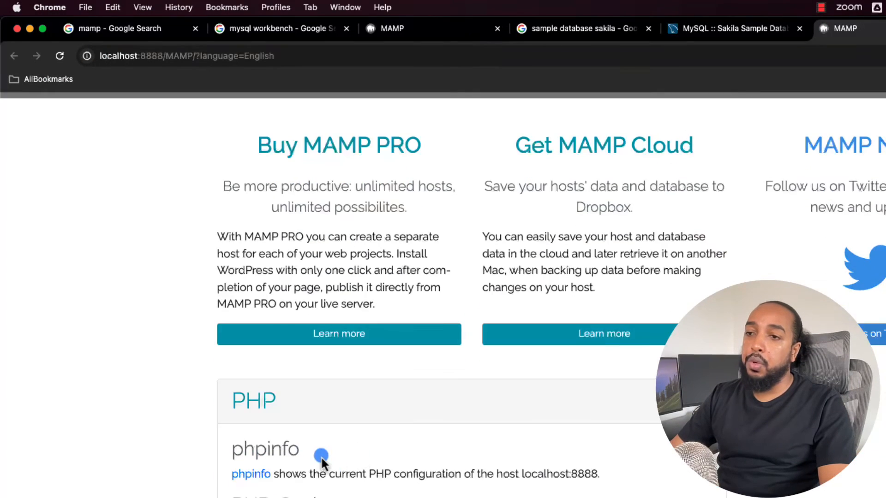
pyautogui.scroll(-3, 321, 457)
pyautogui.click(295, 497)
pyautogui.scroll(-3, 357, 492)
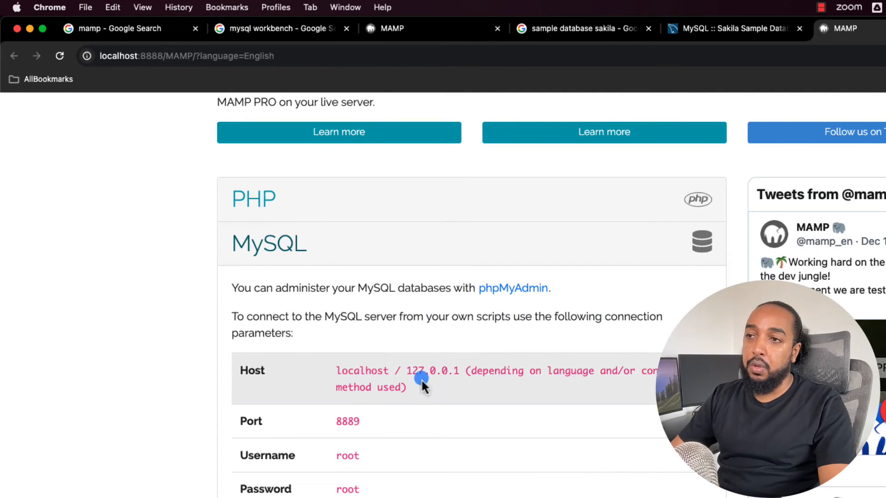
pyautogui.doubleClick(347, 421)
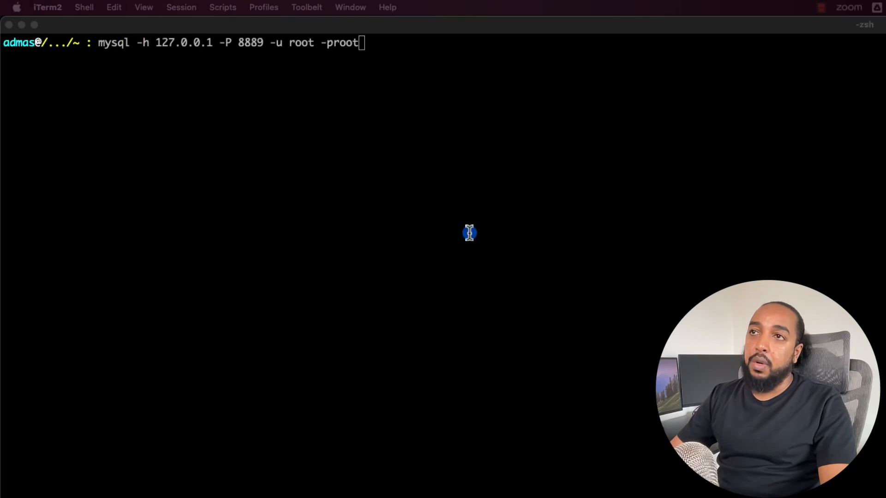
# Switch to iTerm2 and run the prepared mysql command to connect to 127.0.0.1 on port 8889 as root.
pyautogui.click(469, 232)
pyautogui.press('Return')
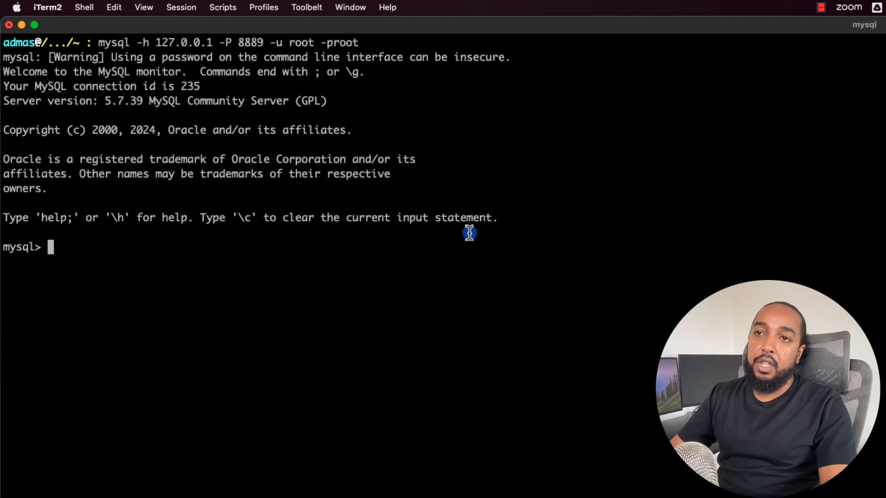
# Switch to Chrome, return to the Sakila installation page and examine the SOURCE commands in the third step.
pyautogui.press('super+Tab')
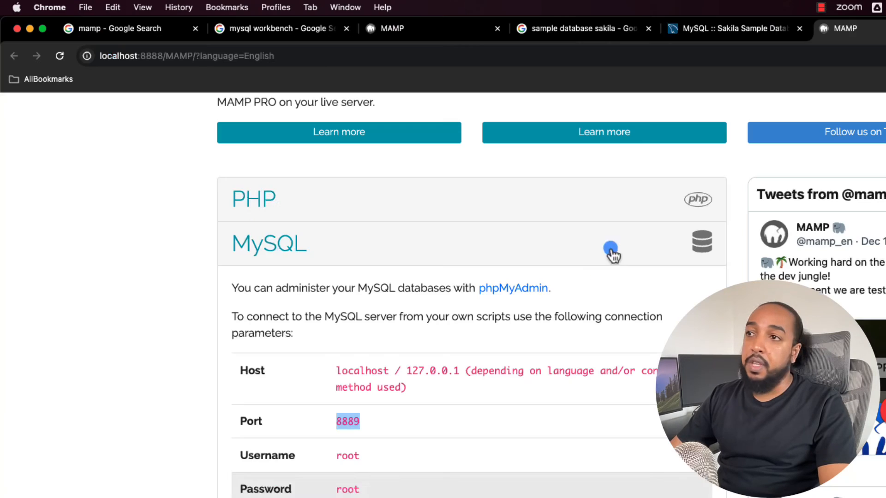
pyautogui.click(584, 30)
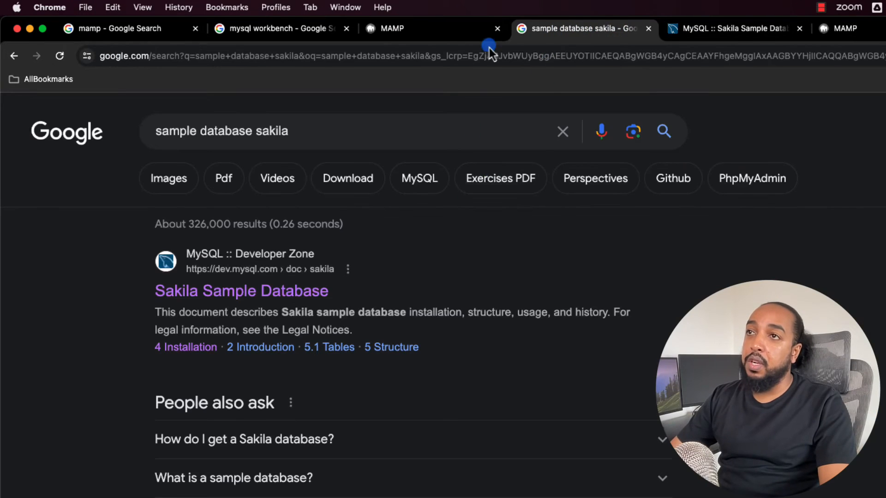
pyautogui.click(698, 33)
pyautogui.scroll(-5, 566, 429)
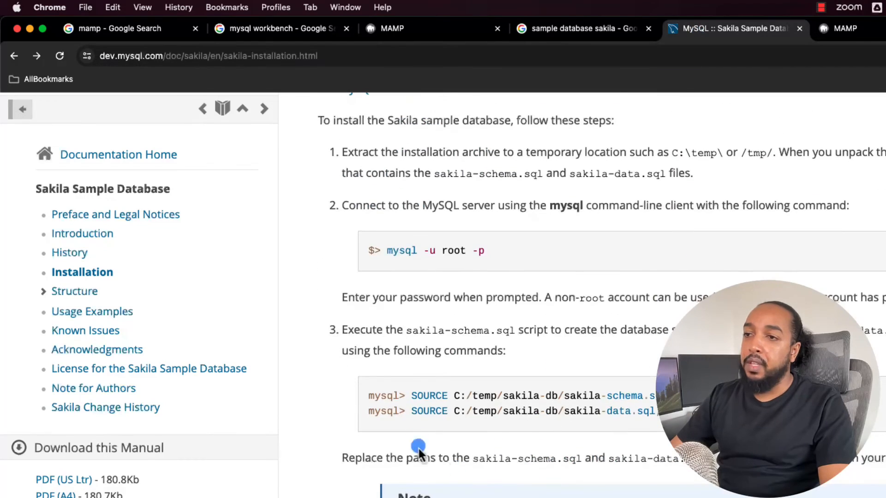
pyautogui.moveTo(410, 395); pyautogui.dragTo(448, 396)
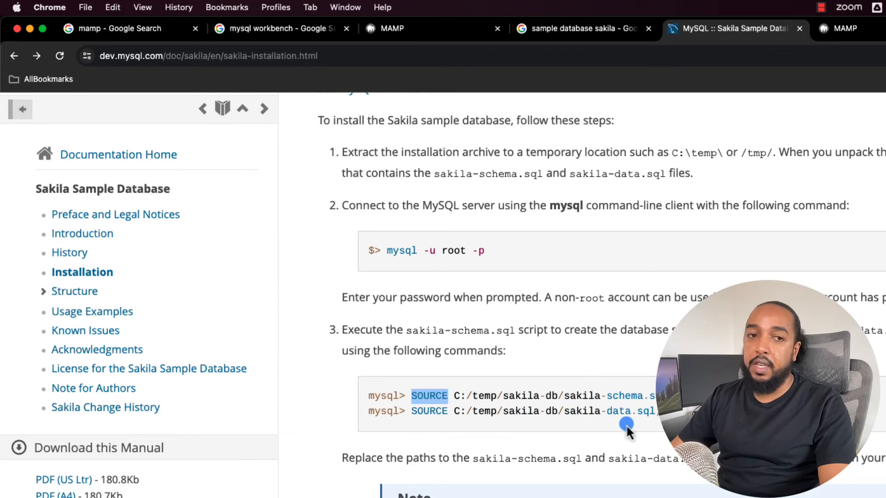
# Switch to Finder and copy the pathname of sakila-schema.sql in the sakila-db folder.
pyautogui.press('super+Tab')
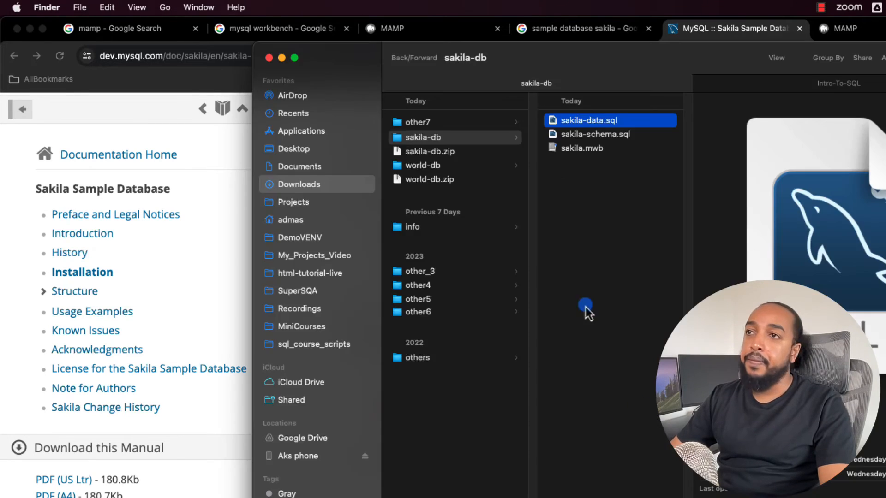
pyautogui.click(592, 141)
pyautogui.rightClick(588, 138)
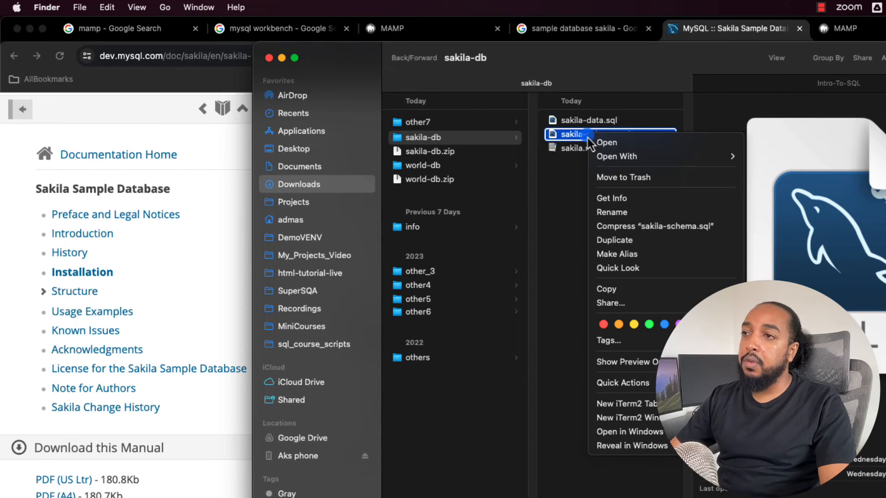
pyautogui.click(629, 295)
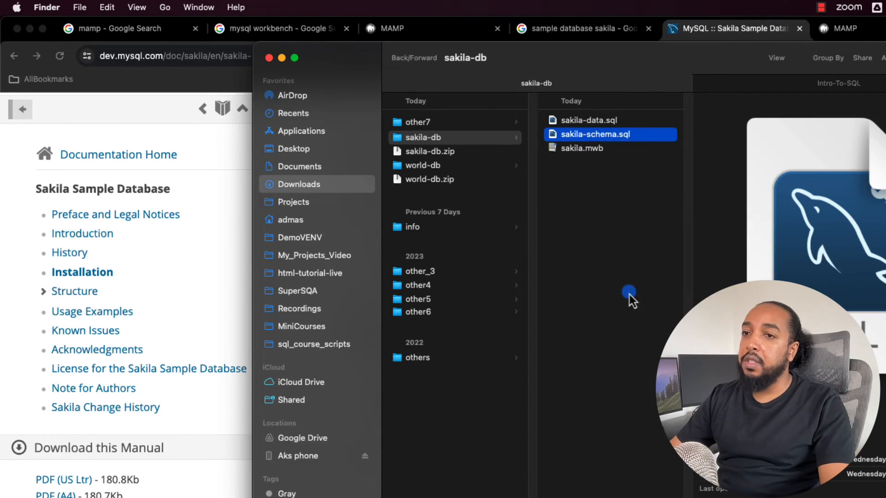
# Switch to iTerm2 and run the SOURCE command on the copied sakila-schema.sql path at the mysql prompt.
pyautogui.press('super+Tab')
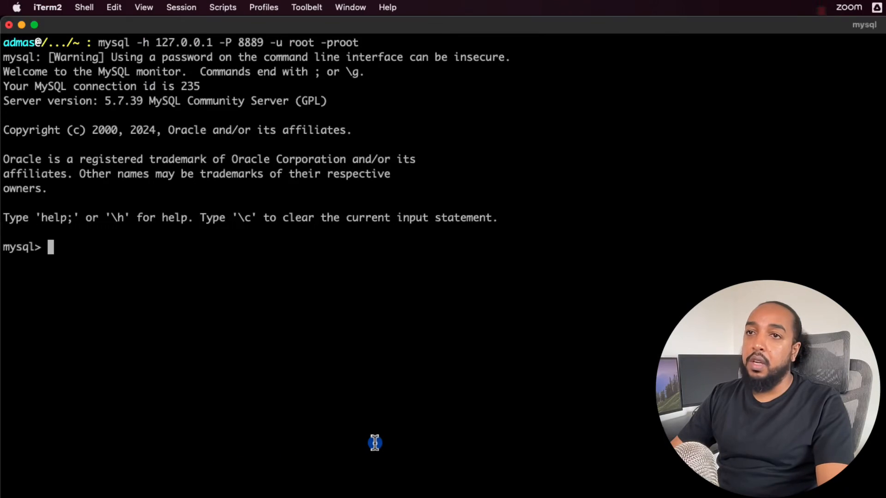
pyautogui.write('SOURCE')
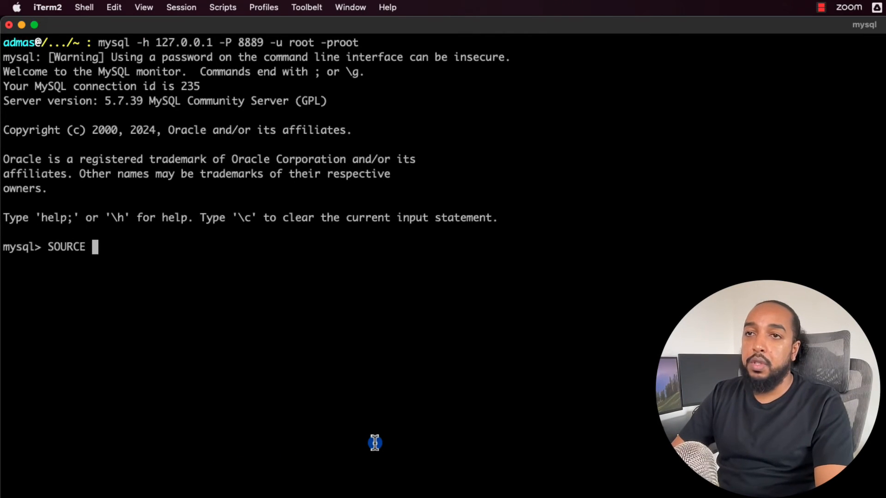
pyautogui.write('/Users/admas/Downloads/sakila-db/sakila-schema.sql')
pyautogui.write(';')
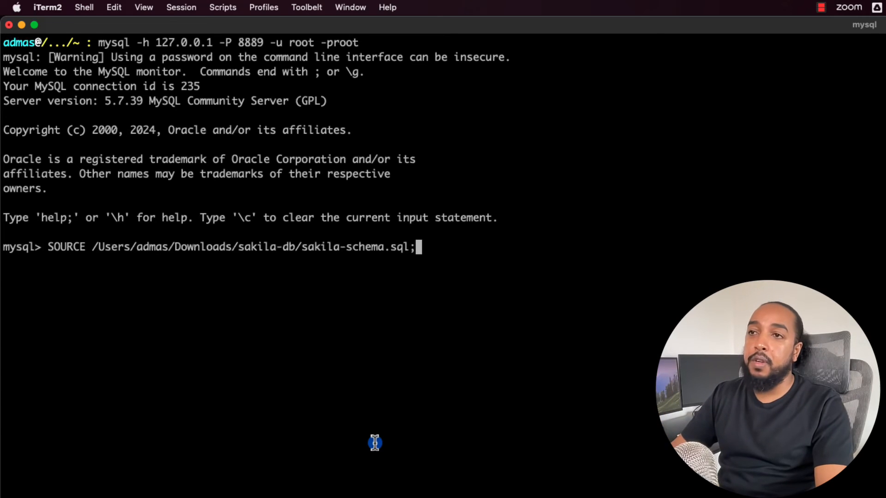
pyautogui.press('Return')
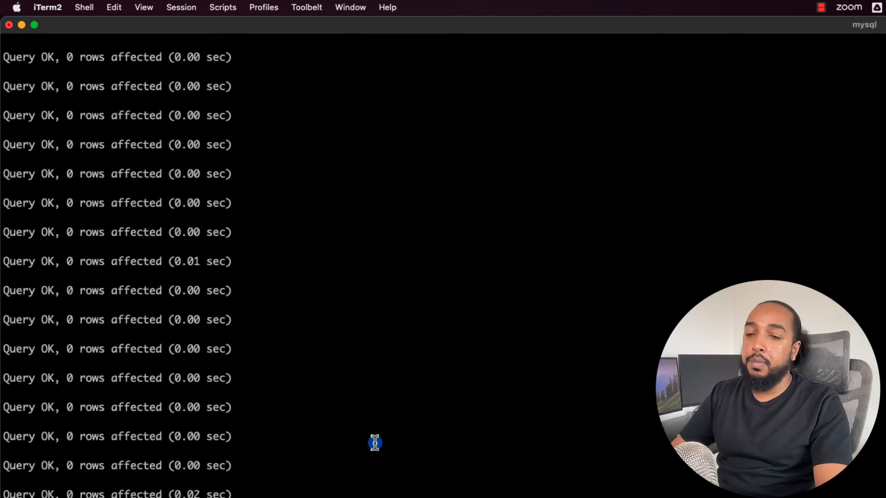
# Switch to MySQL Workbench, refresh the schema list, select sakila and run SELECT * FROM sakila.film.
pyautogui.press('super+Tab')
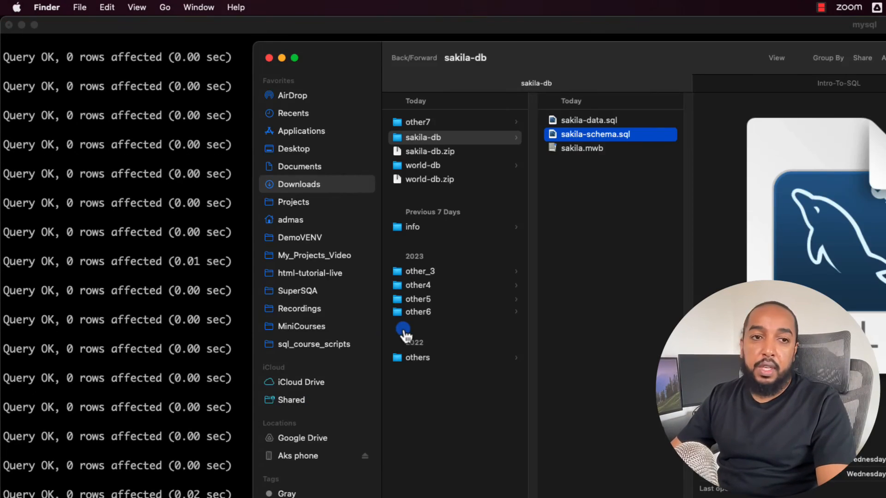
pyautogui.press('super+Tab')
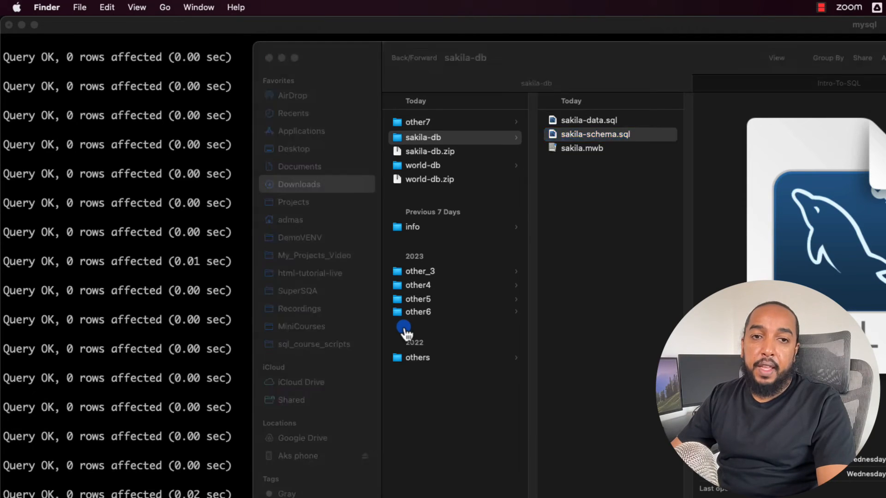
pyautogui.click(163, 95)
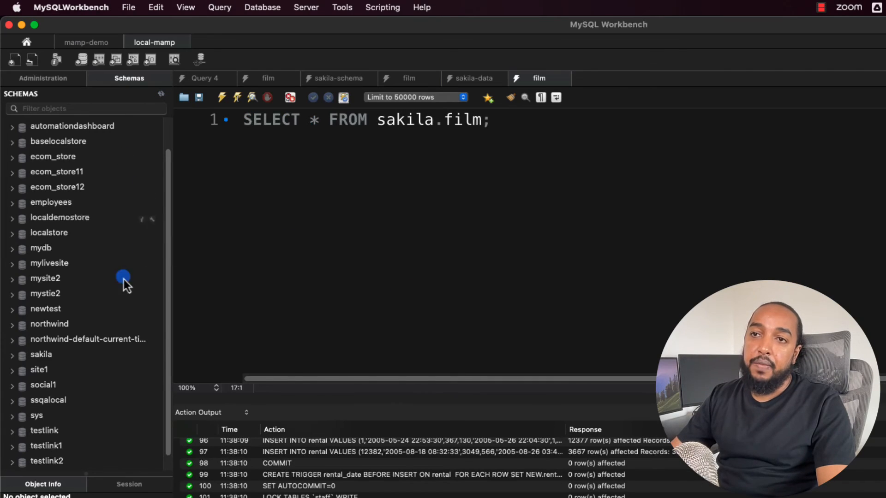
pyautogui.click(38, 356)
pyautogui.tripleClick(347, 121)
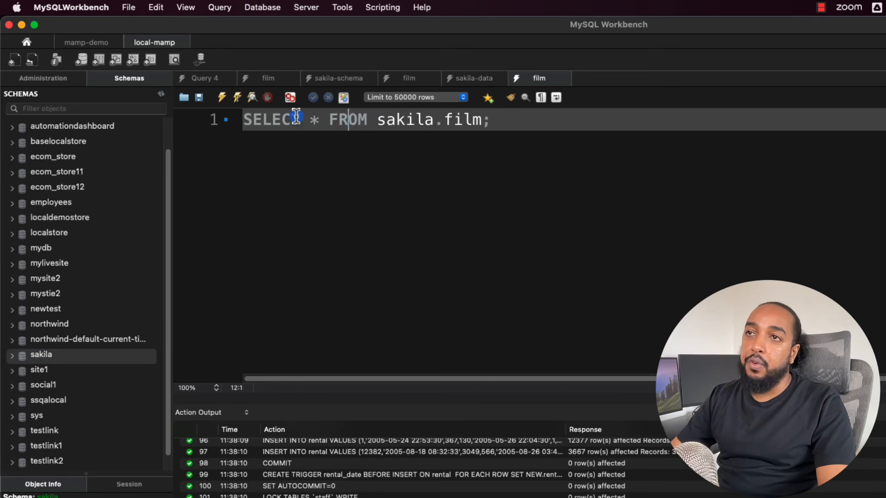
pyautogui.click(238, 98)
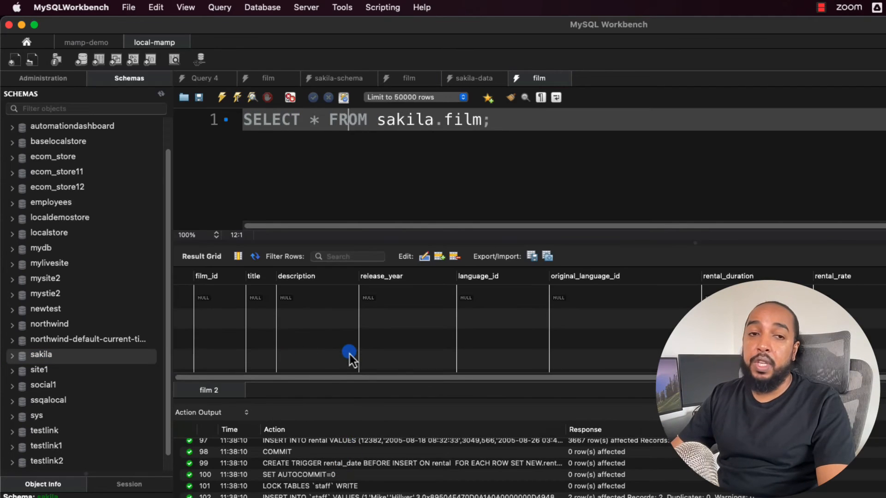
# Switch to Finder and copy the pathname of sakila-data.sql in the sakila-db folder.
pyautogui.press('super+Tab')
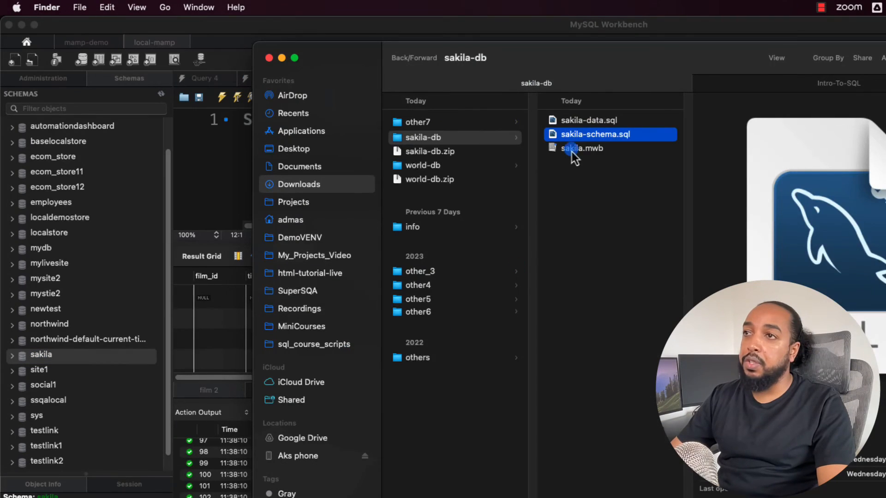
pyautogui.click(583, 123)
pyautogui.rightClick(570, 122)
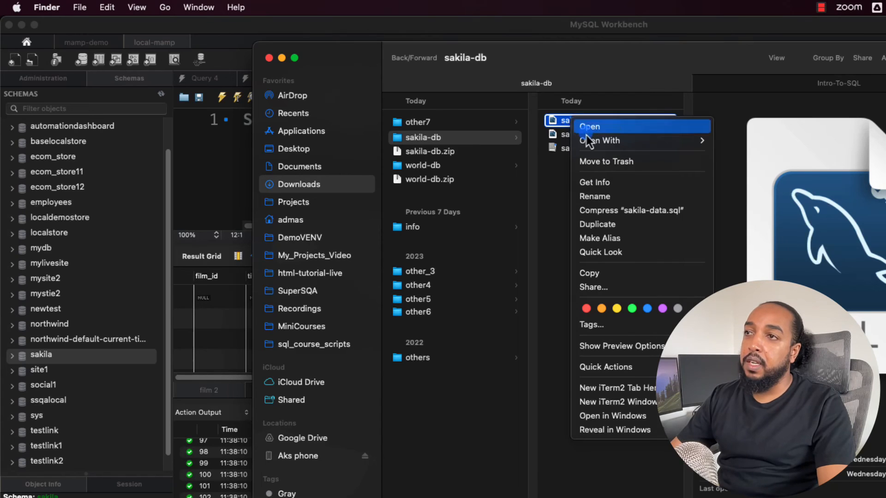
pyautogui.press('alt')
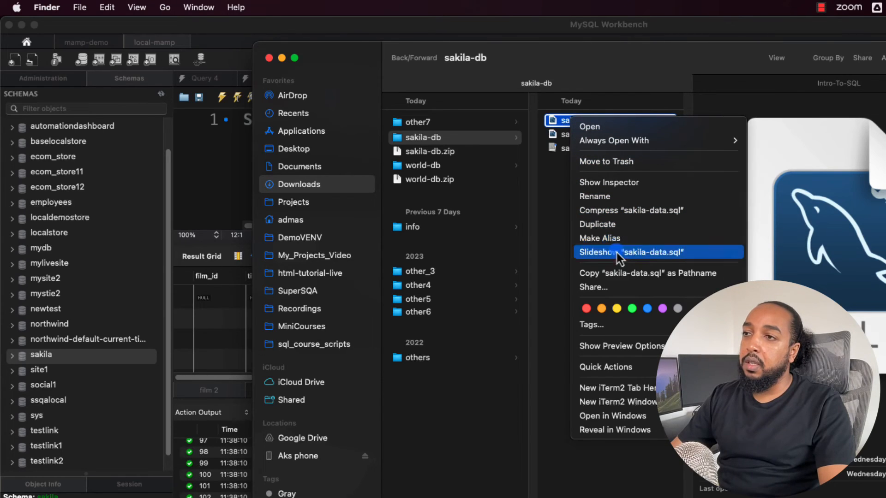
pyautogui.click(627, 276)
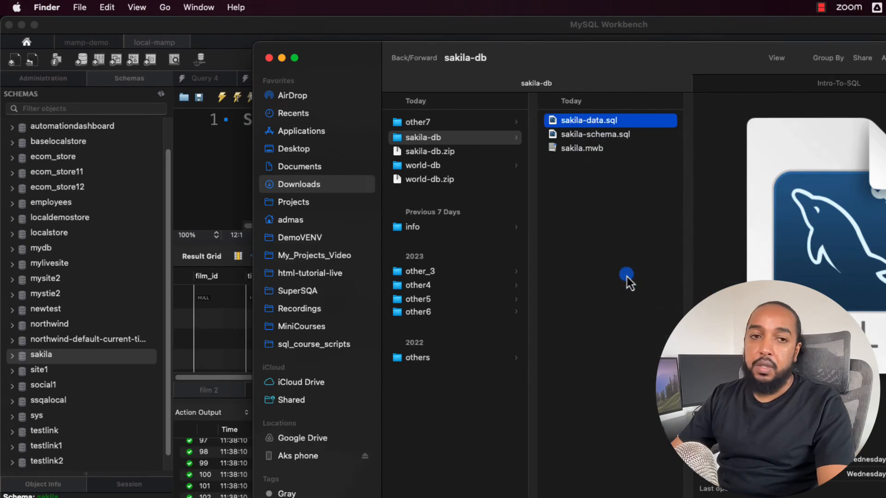
# Switch to iTerm2 and run the SOURCE command on the copied sakila-data.sql path to load the sample data.
pyautogui.press('super+Tab')
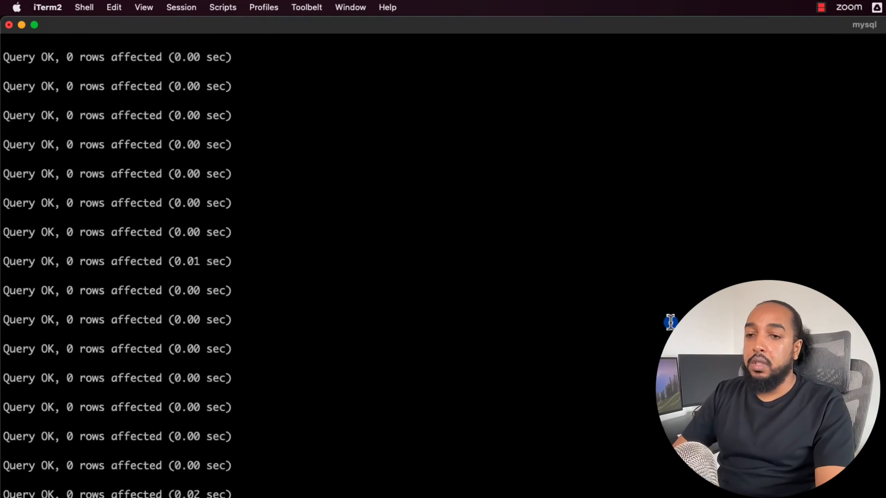
pyautogui.press('Return')
pyautogui.press('Return')
pyautogui.press('Return')
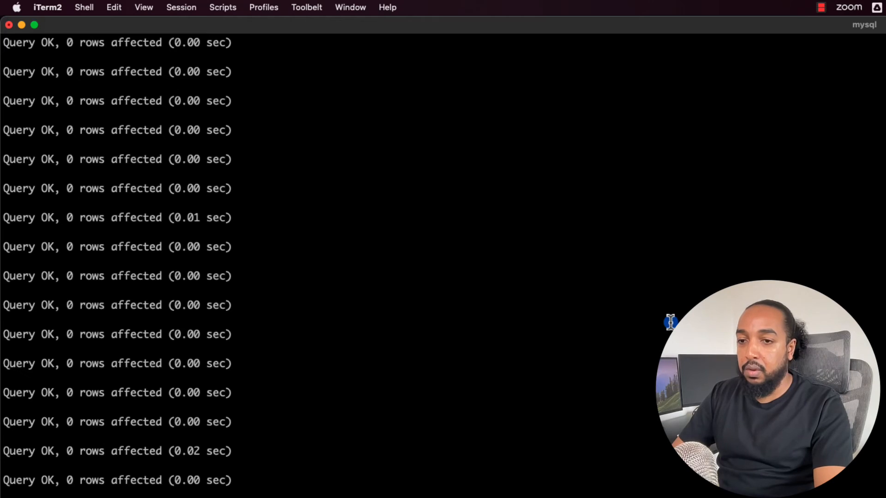
pyautogui.press('super+v')
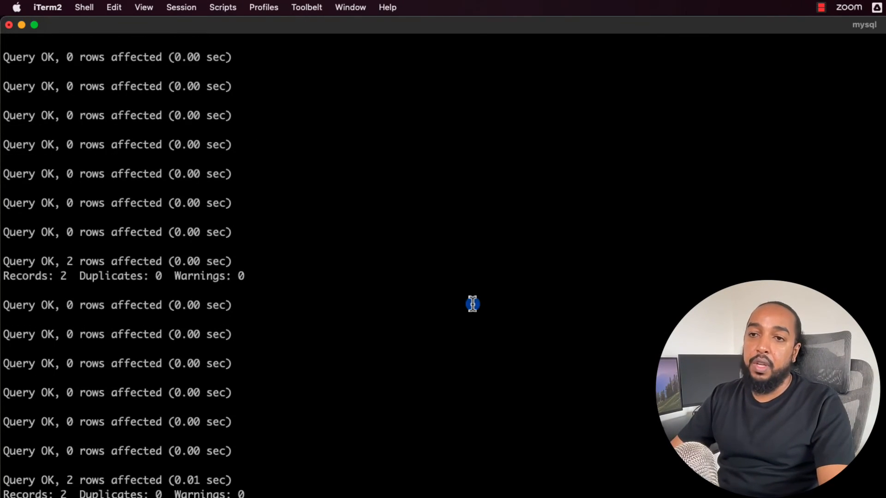
# Switch to MySQL Workbench, rerun the sakila.film query and examine the result grid, temporarily enlarging it.
pyautogui.press('super+Tab')
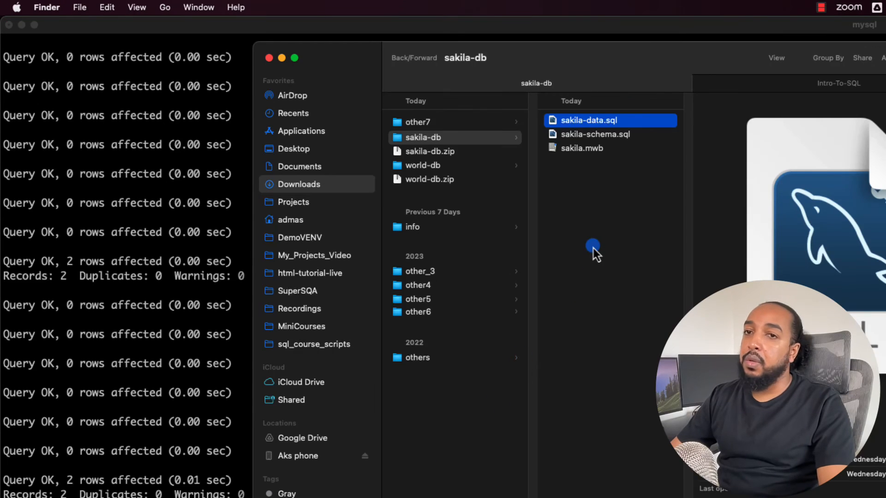
pyautogui.press('super+Tab')
pyautogui.click(339, 119)
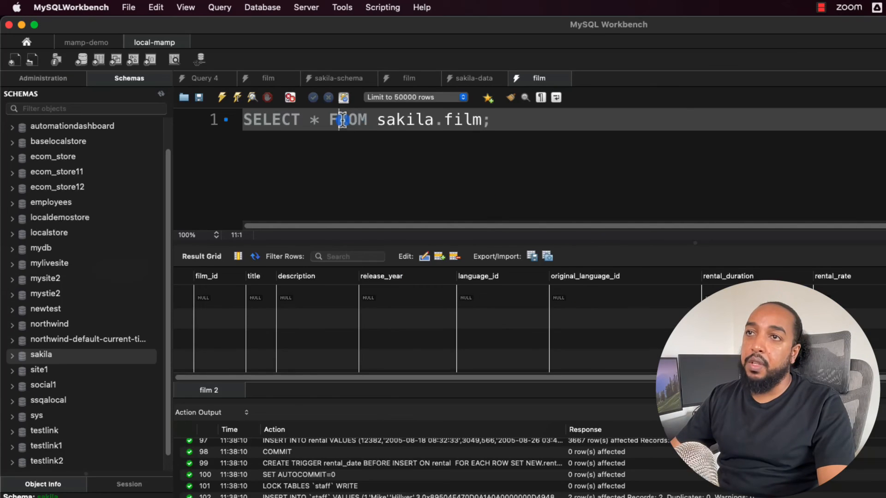
pyautogui.click(239, 101)
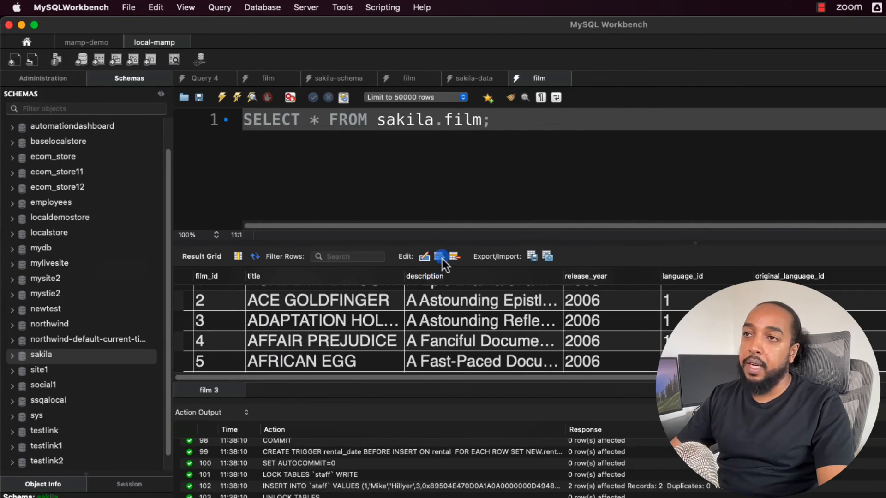
pyautogui.moveTo(444, 242); pyautogui.dragTo(408, 187)
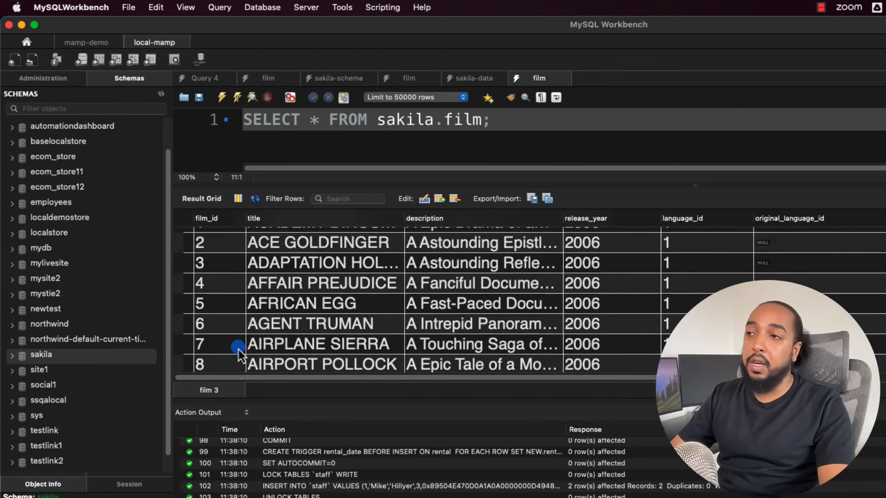
pyautogui.moveTo(608, 184); pyautogui.dragTo(608, 241)
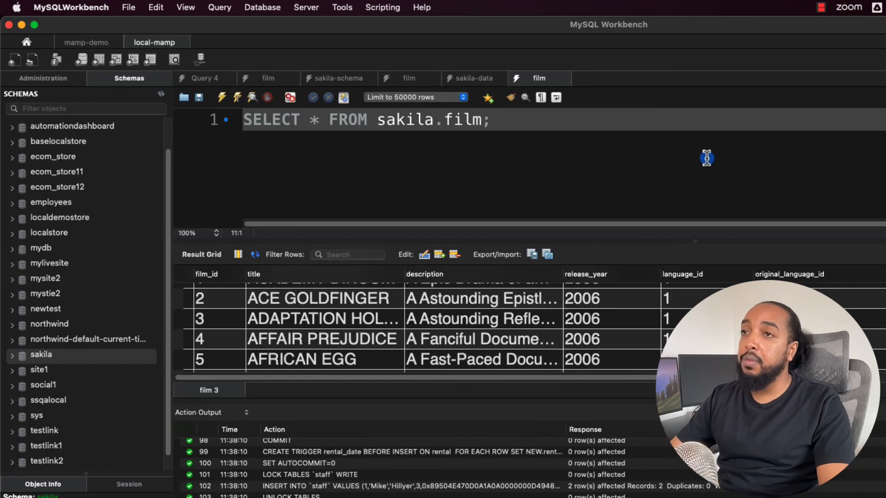
pyautogui.click(694, 166)
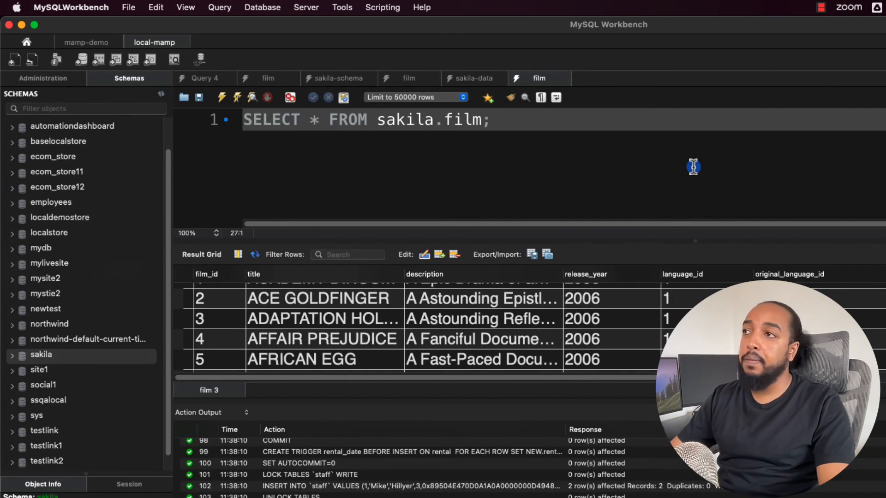